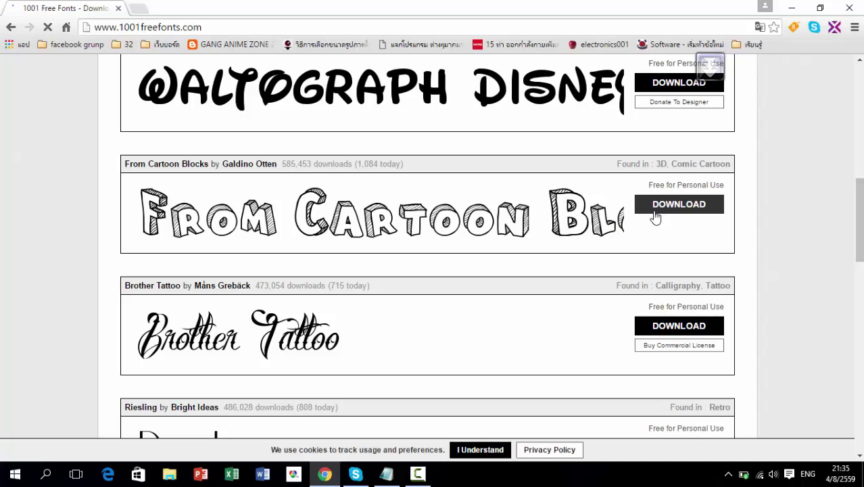
Download the From Cartoon Blocks font and show from_cartoon_blocks (1).zip in a maximized folder window.
{"action": "left_click", "coordinate": [655, 215]}
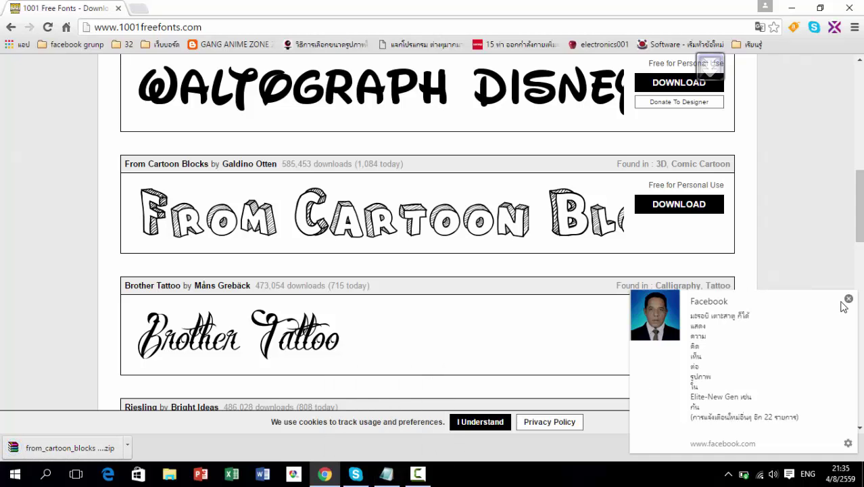
{"action": "left_click", "coordinate": [848, 298]}
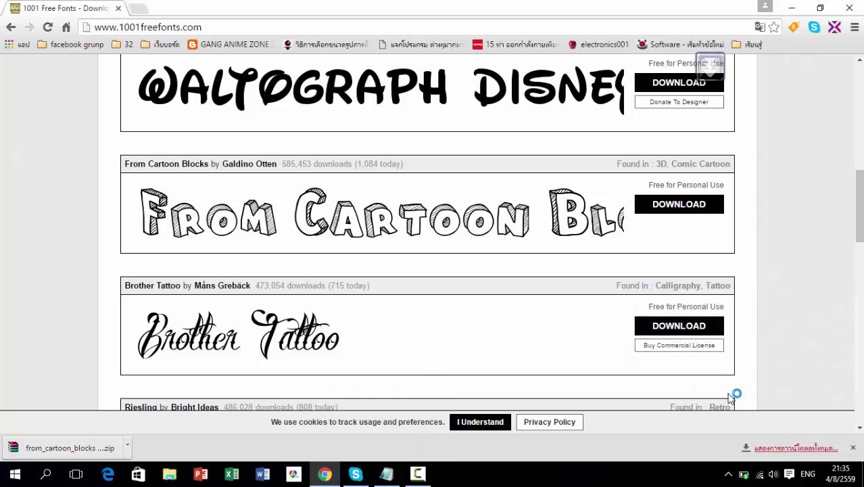
{"action": "left_click", "coordinate": [788, 448]}
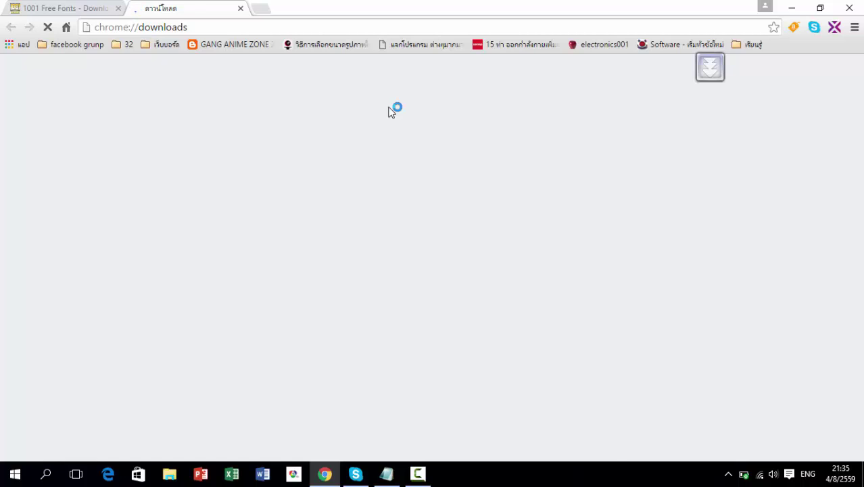
{"action": "left_click", "coordinate": [324, 181]}
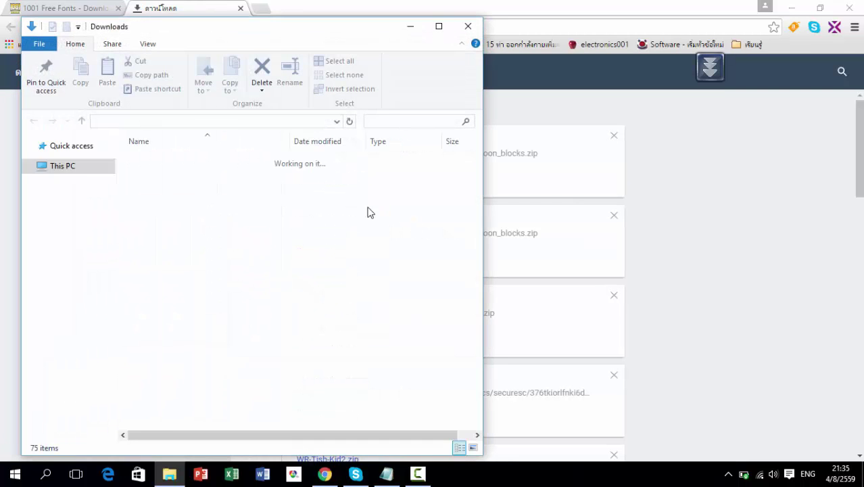
{"action": "left_click", "coordinate": [439, 30]}
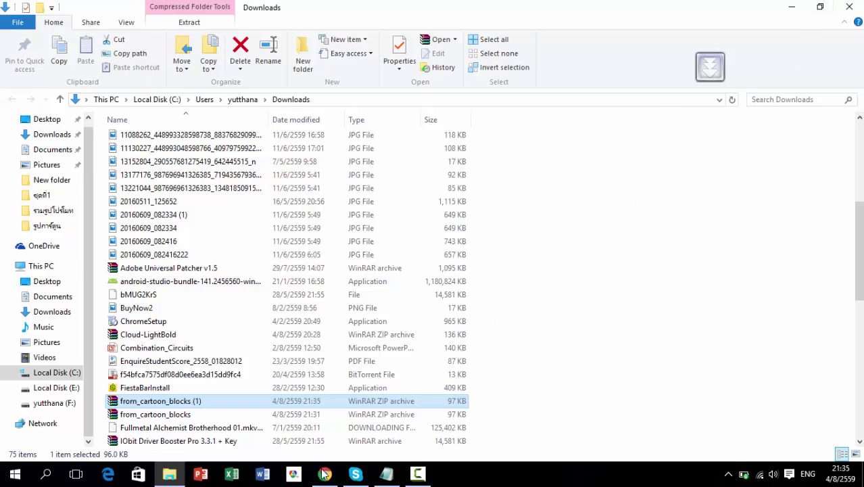
Open the from_cartoon_blocks (1) archive, minimize the folder and browser windows behind it, and dismiss the WinRAR licence reminder.
{"action": "double_click", "coordinate": [329, 404]}
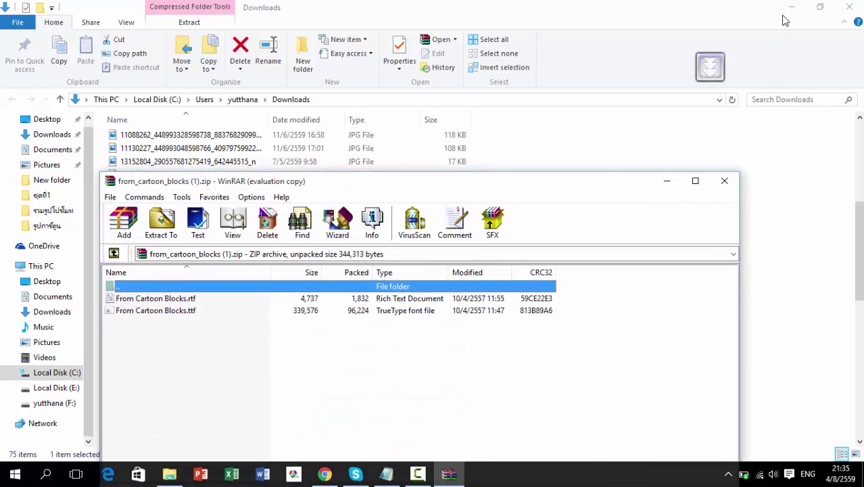
{"action": "left_click", "coordinate": [791, 6]}
{"action": "left_click", "coordinate": [793, 6]}
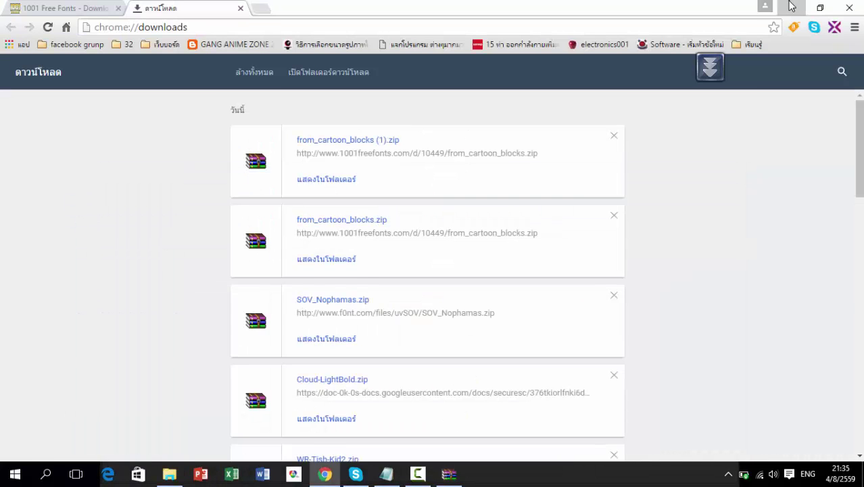
{"action": "left_click", "coordinate": [791, 6]}
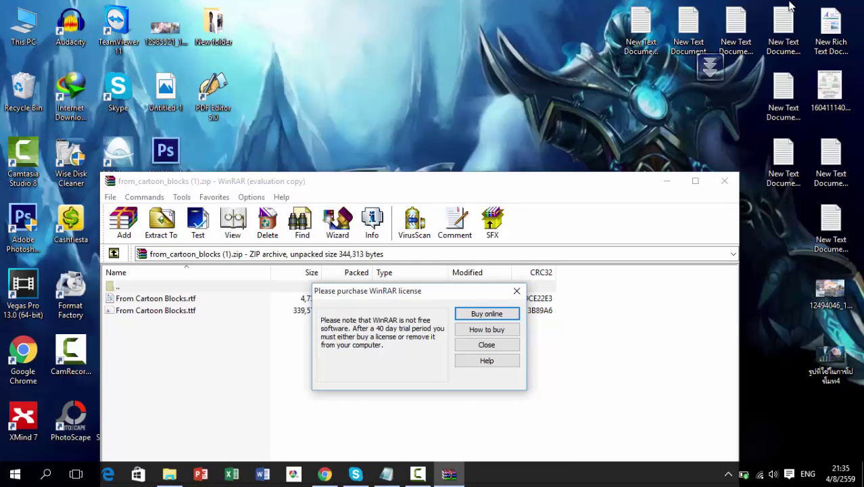
{"action": "left_click", "coordinate": [517, 291]}
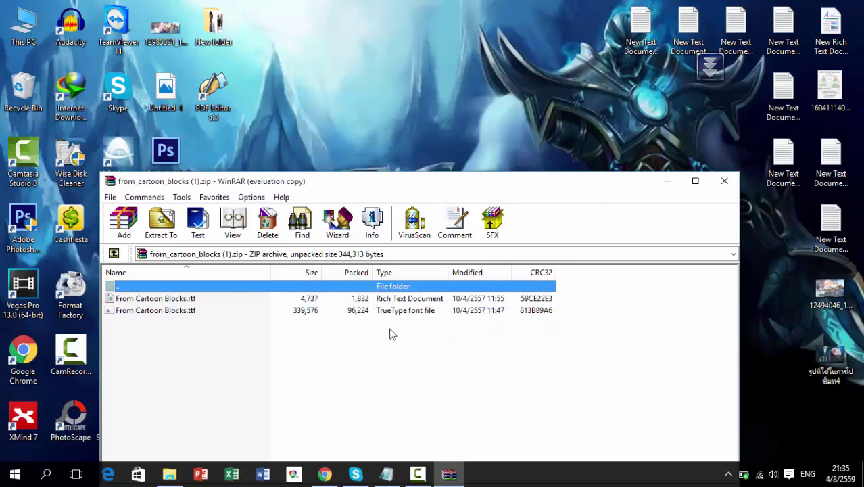
Extract From Cartoon Blocks.ttf from the archive onto the desktop and minimize the archive window.
{"action": "left_click", "coordinate": [186, 315]}
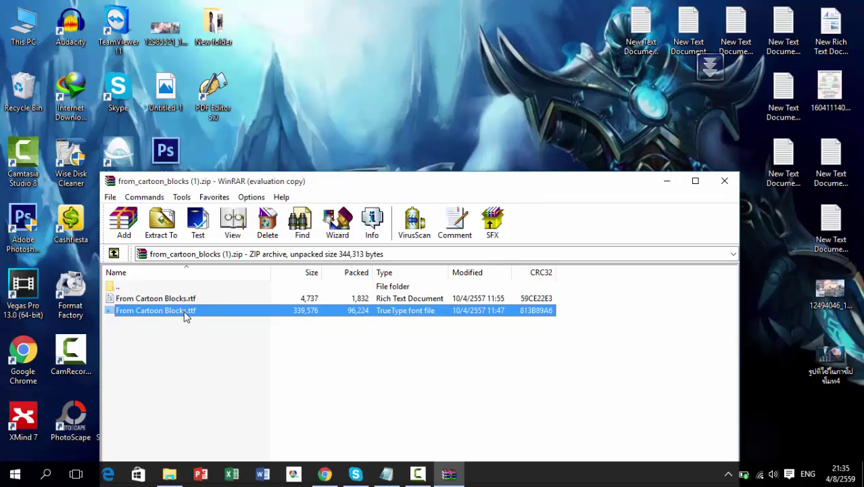
{"action": "left_click", "coordinate": [181, 357]}
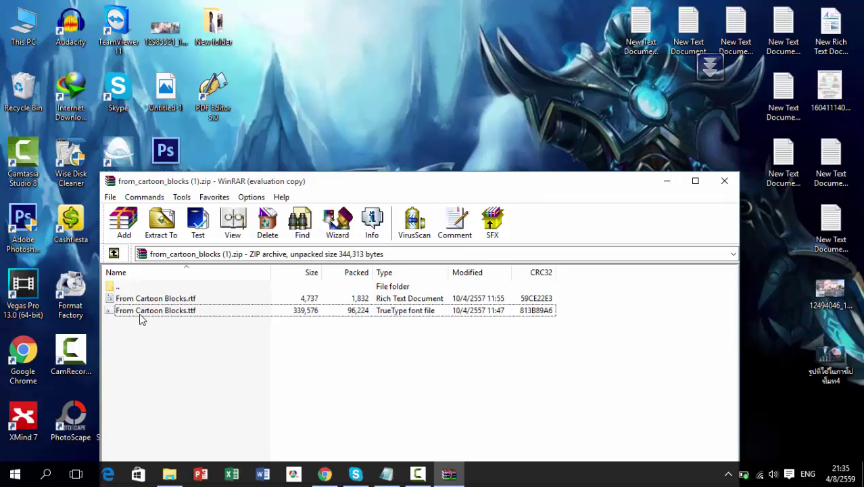
{"action": "left_click", "coordinate": [180, 312]}
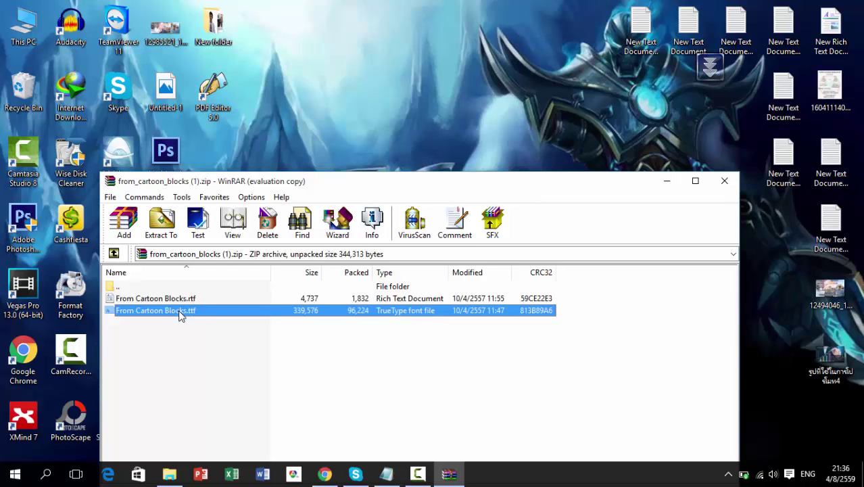
{"action": "left_click_drag", "start_coordinate": [181, 315], "coordinate": [349, 150]}
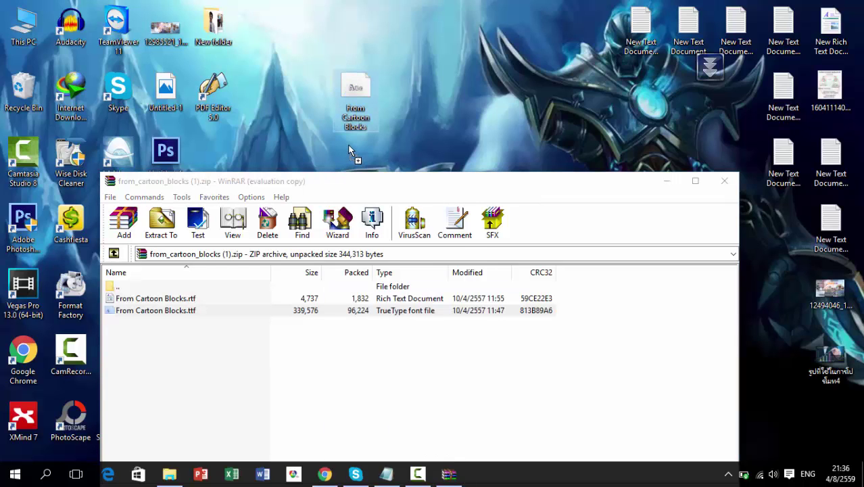
{"action": "left_click", "coordinate": [671, 184]}
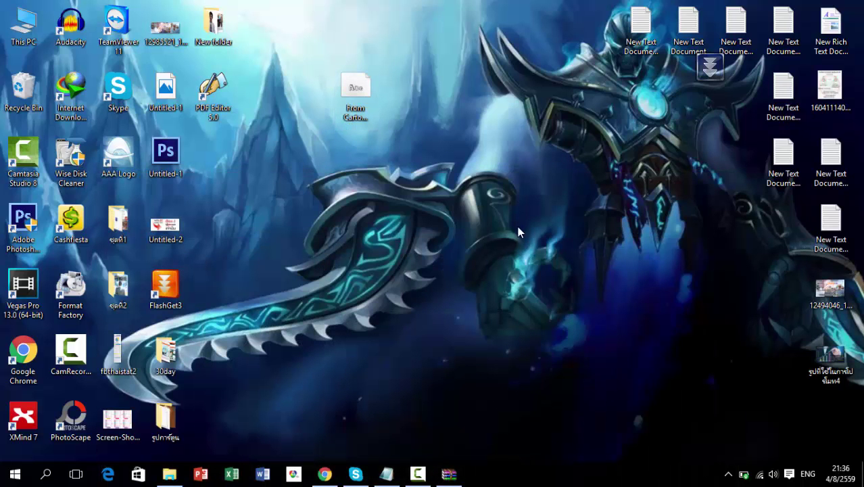
Go from This PC through the system properties to the Control Panel and open the Fonts folder under Appearance and Personalization.
{"action": "mouse_move", "coordinate": [326, 475]}
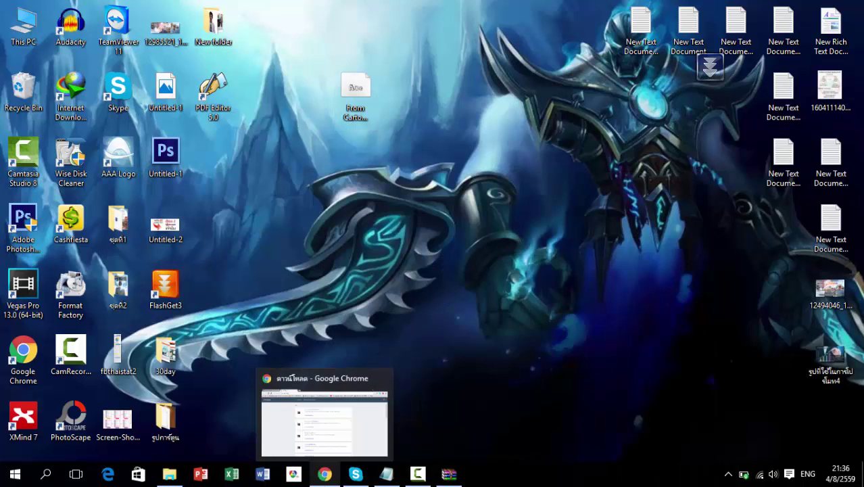
{"action": "left_click", "coordinate": [23, 466]}
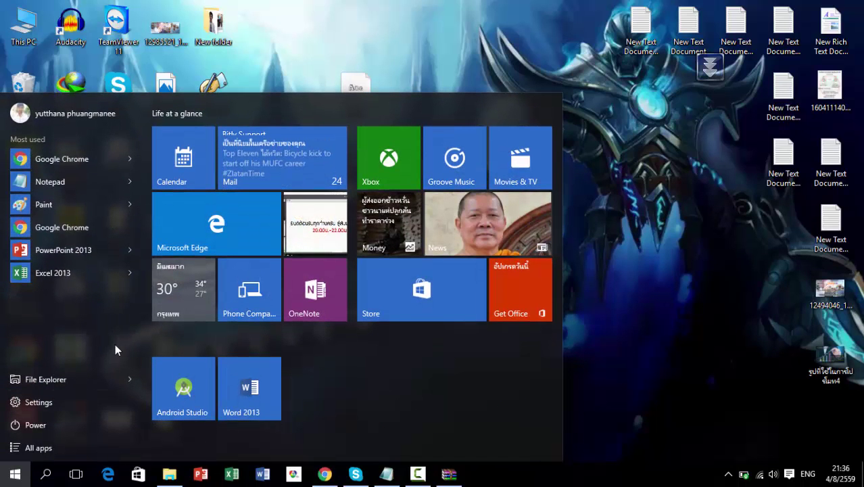
{"action": "left_click", "coordinate": [167, 474]}
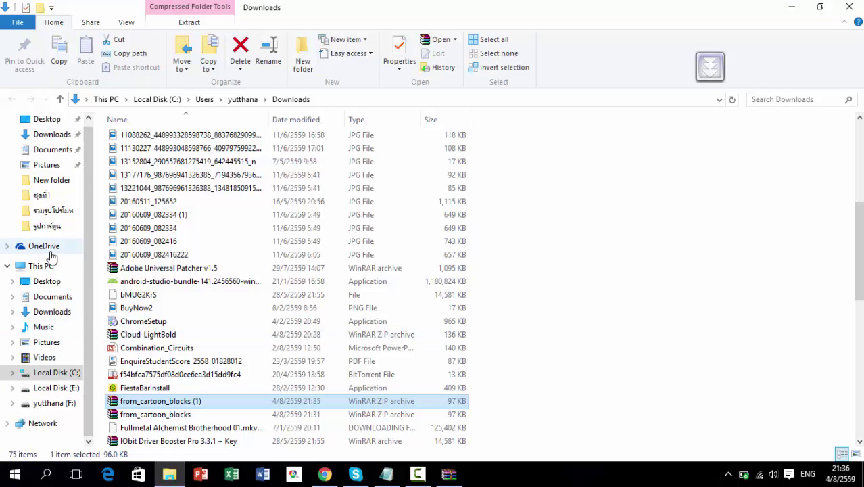
{"action": "left_click", "coordinate": [48, 267]}
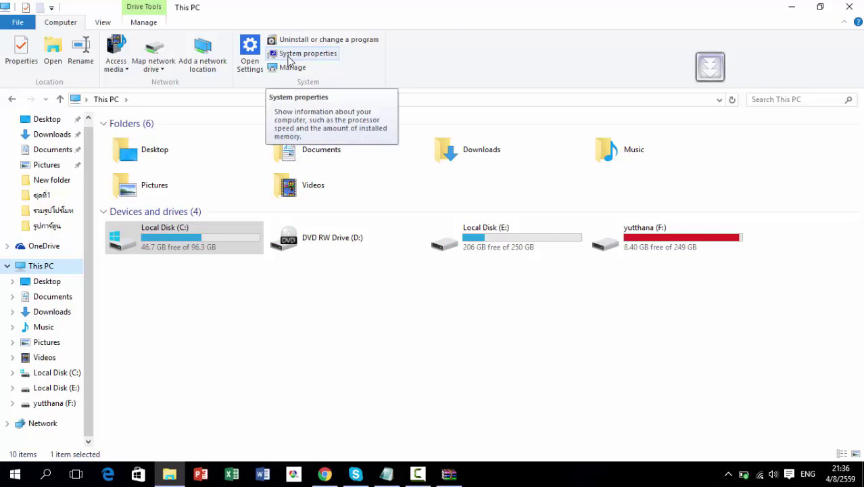
{"action": "left_click", "coordinate": [288, 54]}
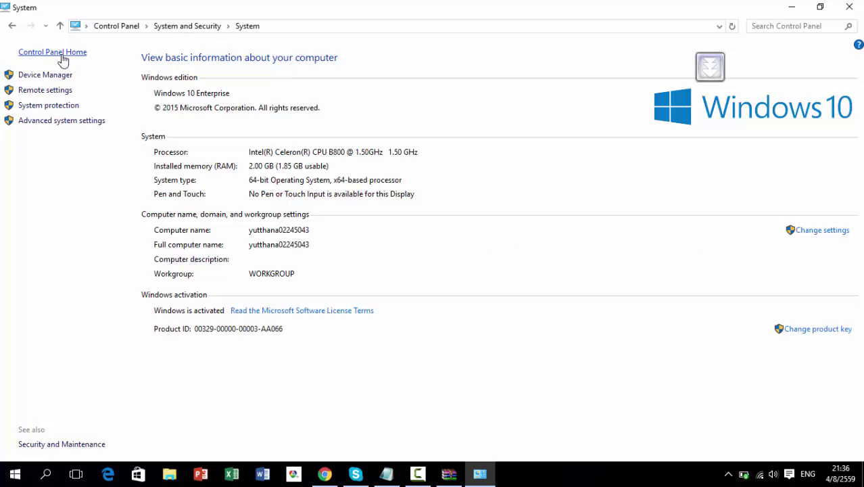
{"action": "left_click", "coordinate": [62, 53]}
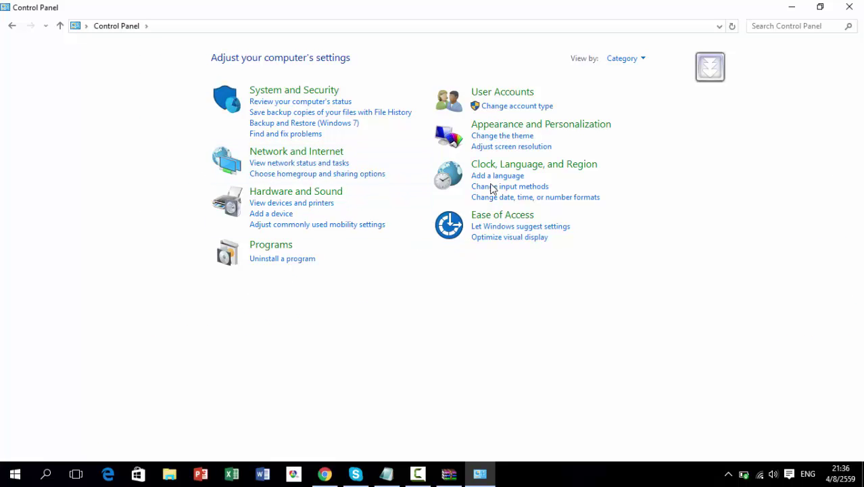
{"action": "left_click", "coordinate": [490, 128]}
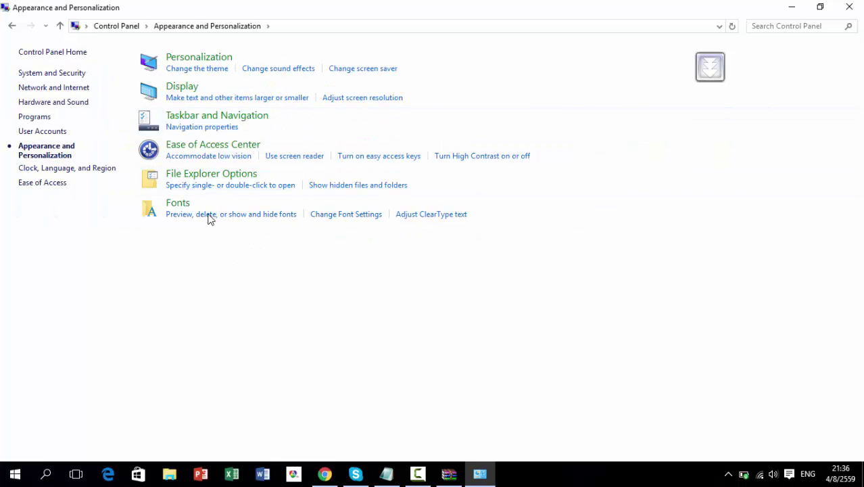
{"action": "left_click", "coordinate": [177, 205]}
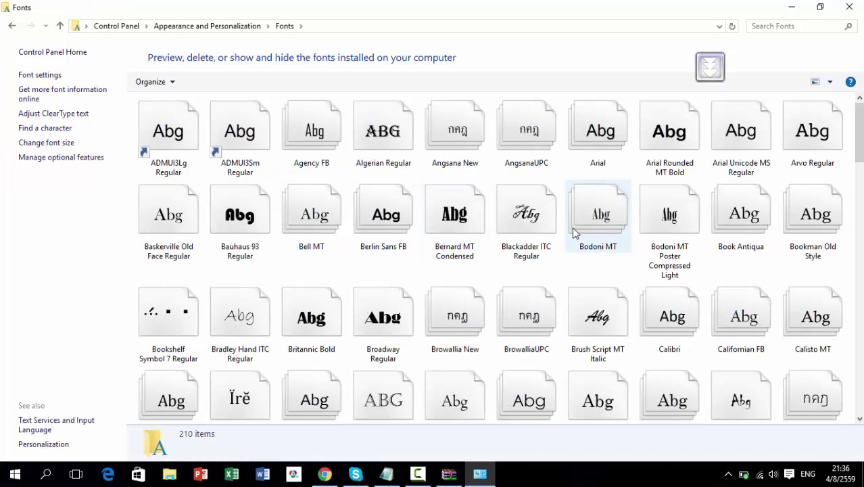
Shrink and move the Fonts window to uncover the desktop font file, and install From Cartoon Blocks by copying it into the Fonts folder.
{"action": "left_click", "coordinate": [818, 8]}
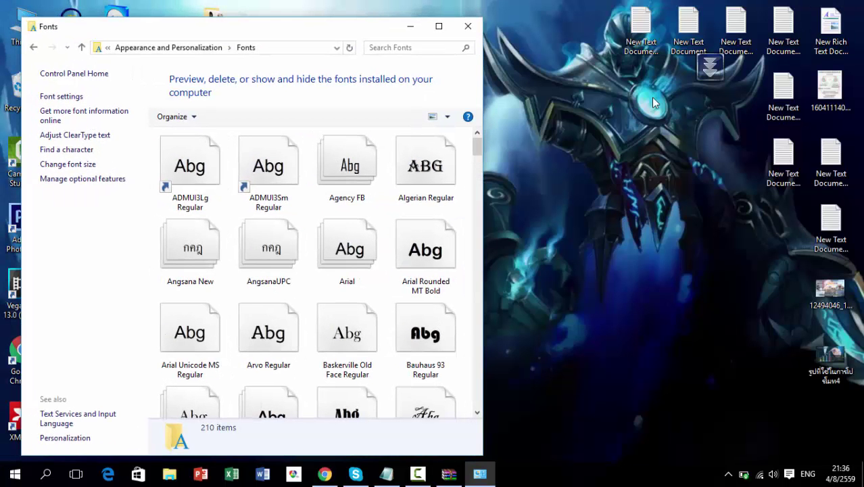
{"action": "left_click_drag", "start_coordinate": [349, 42], "coordinate": [526, 149]}
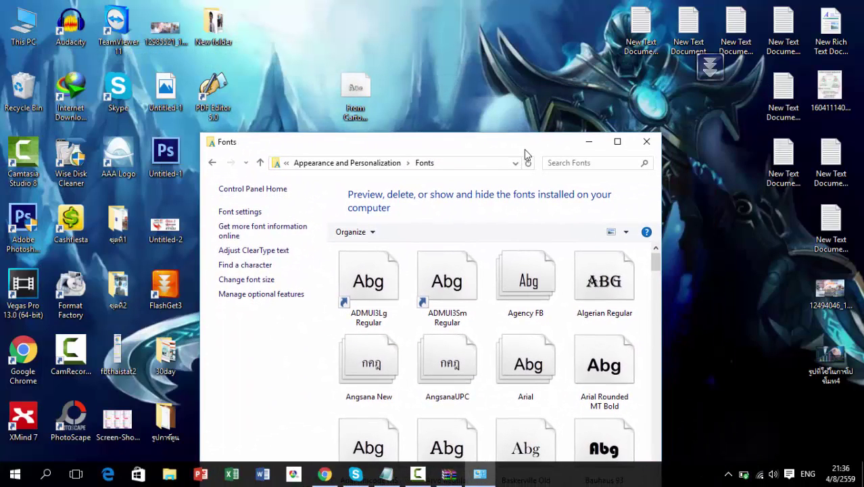
{"action": "left_click", "coordinate": [369, 101]}
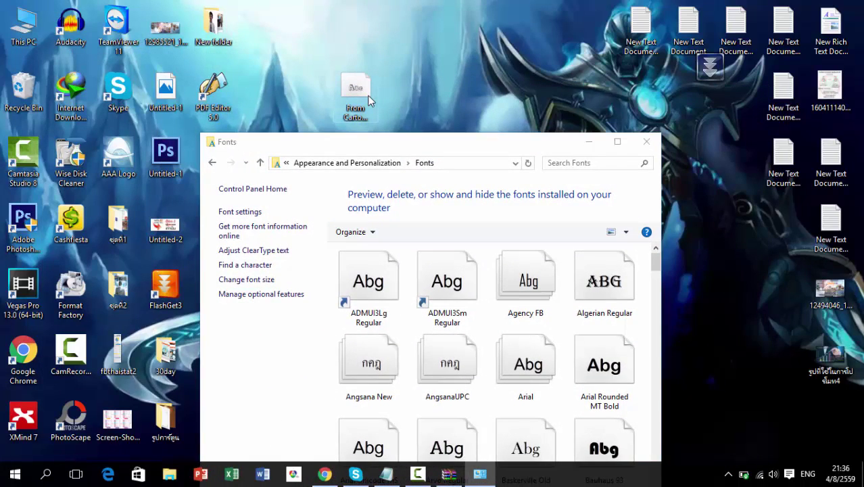
{"action": "left_click_drag", "start_coordinate": [369, 102], "coordinate": [411, 269]}
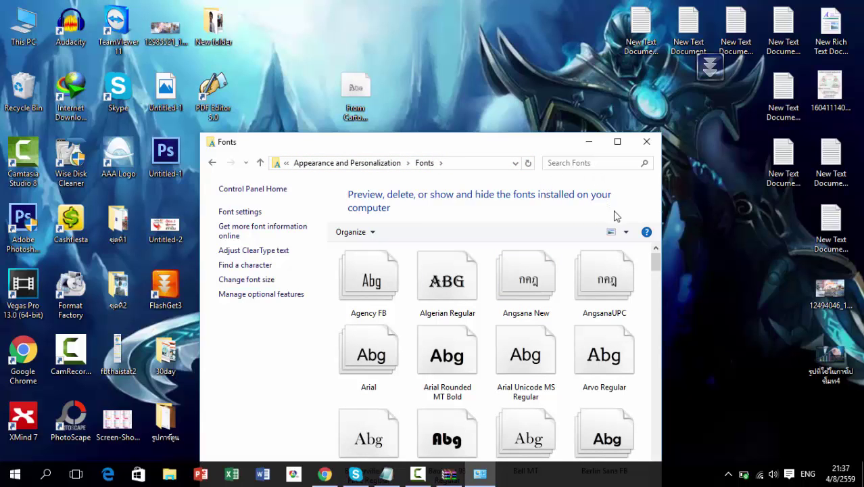
Switch the Fonts folder to the List view and move its window up to browse the font names.
{"action": "left_click", "coordinate": [626, 232]}
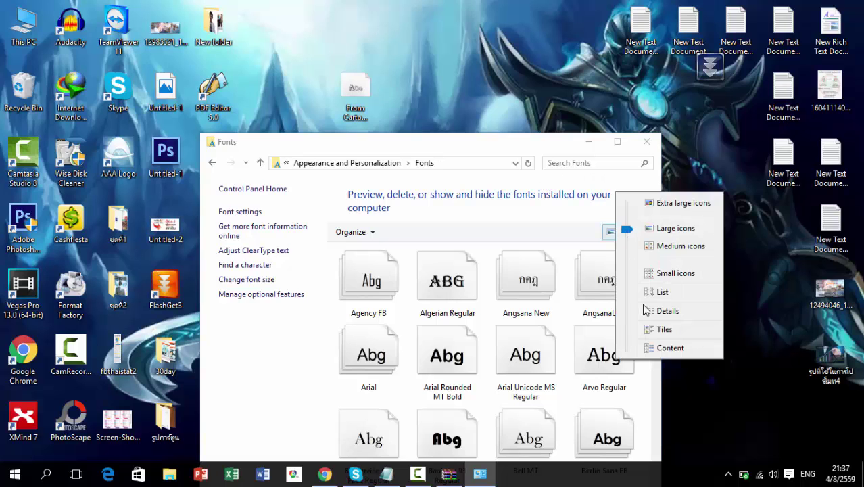
{"action": "left_click", "coordinate": [661, 293]}
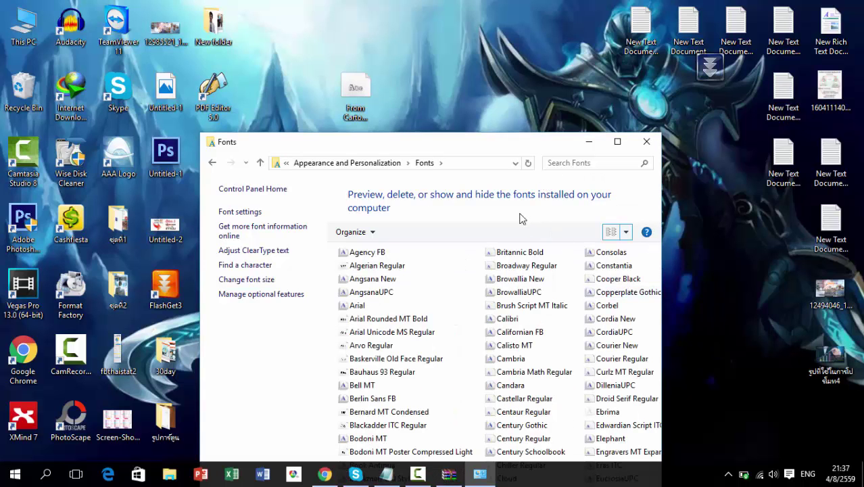
{"action": "left_click_drag", "start_coordinate": [501, 145], "coordinate": [501, 55]}
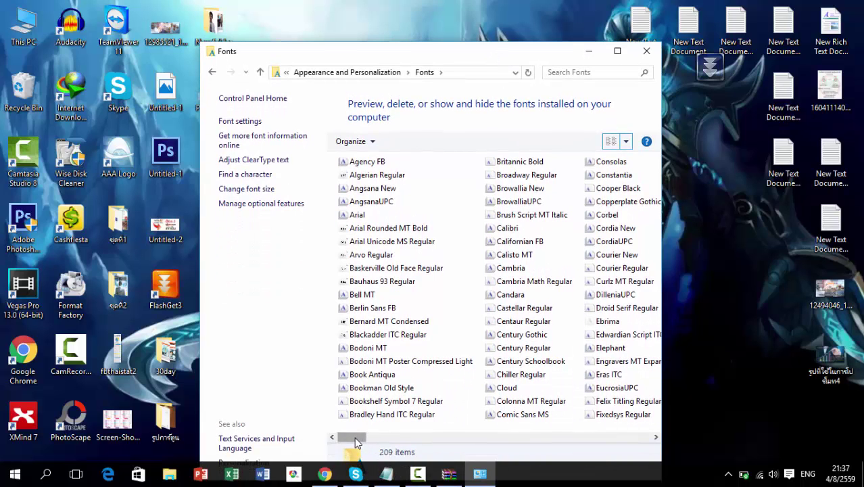
{"action": "left_click_drag", "start_coordinate": [358, 442], "coordinate": [361, 432]}
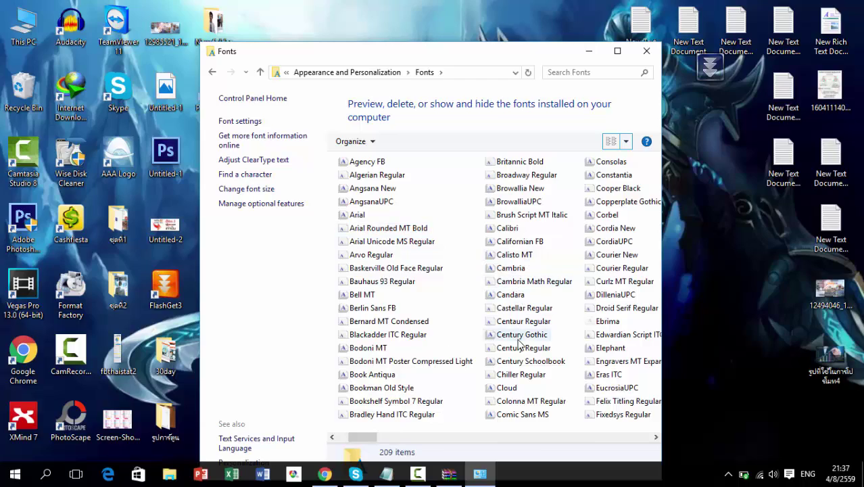
Uncover the From Cartoon Blocks file on the desktop, preview the font, and close the preview.
{"action": "left_click_drag", "start_coordinate": [440, 57], "coordinate": [449, 134]}
{"action": "double_click", "coordinate": [359, 88]}
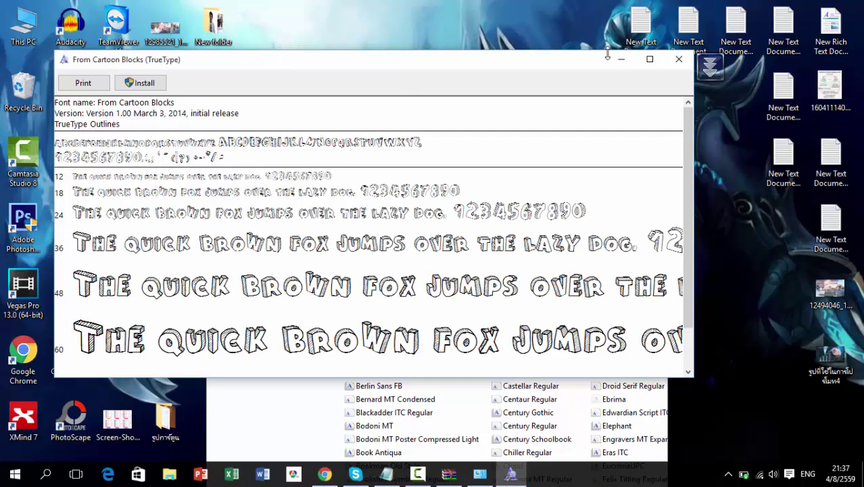
{"action": "left_click", "coordinate": [680, 59]}
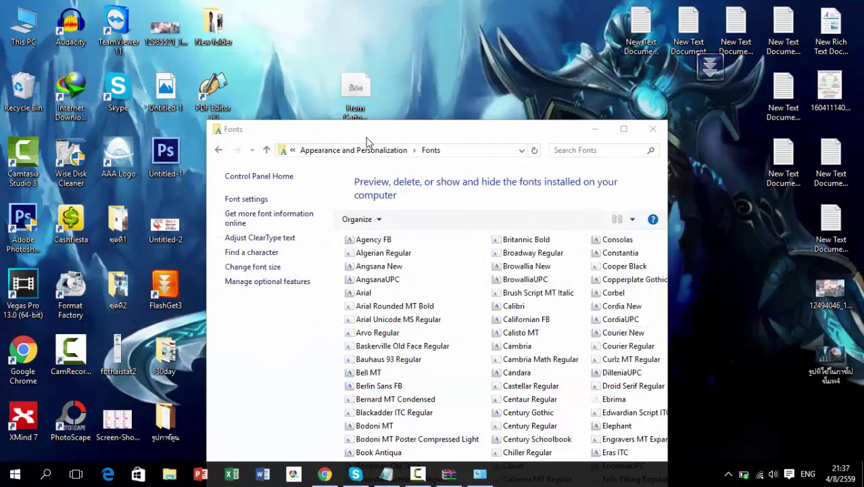
Locate and select From Cartoon Blocks Regular among the installed fonts to check its installation.
{"action": "left_click_drag", "start_coordinate": [366, 140], "coordinate": [357, 23]}
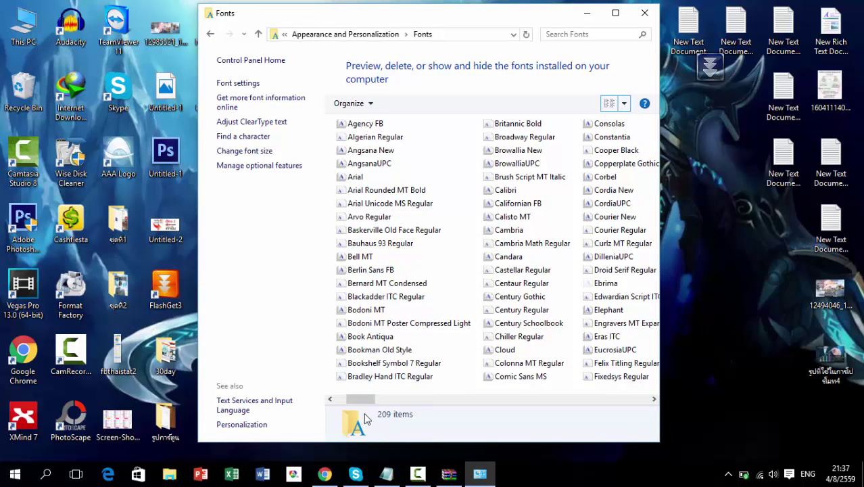
{"action": "left_click_drag", "start_coordinate": [386, 402], "coordinate": [427, 400]}
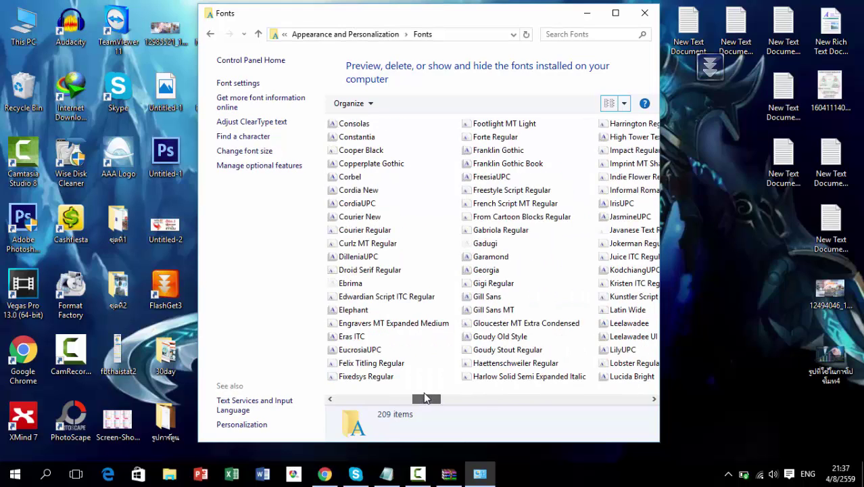
{"action": "left_click", "coordinate": [513, 220]}
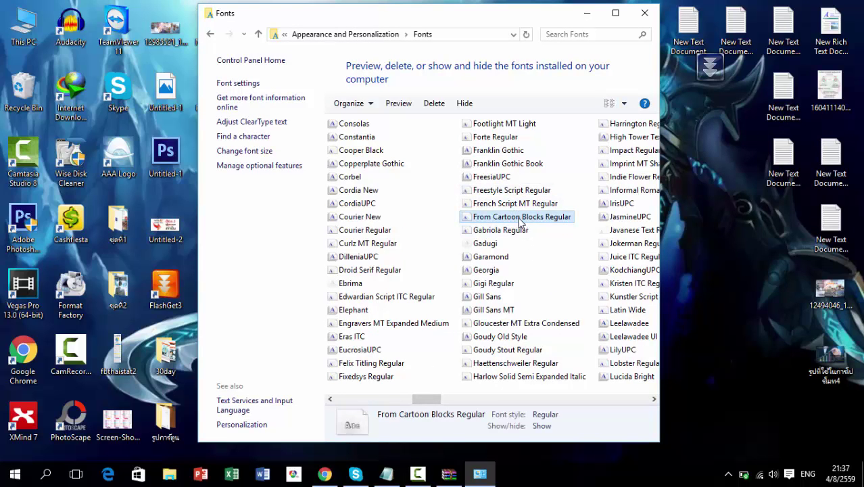
Move the Fonts window aside, preview the installed From Cartoon Blocks Regular font, close the preview and refresh the desktop.
{"action": "left_click_drag", "start_coordinate": [414, 15], "coordinate": [677, 66]}
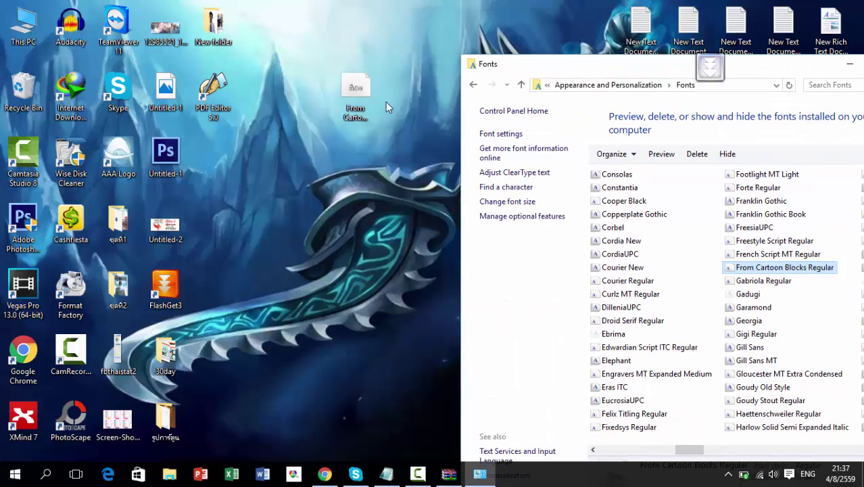
{"action": "left_click_drag", "start_coordinate": [372, 115], "coordinate": [753, 272]}
{"action": "double_click", "coordinate": [753, 272]}
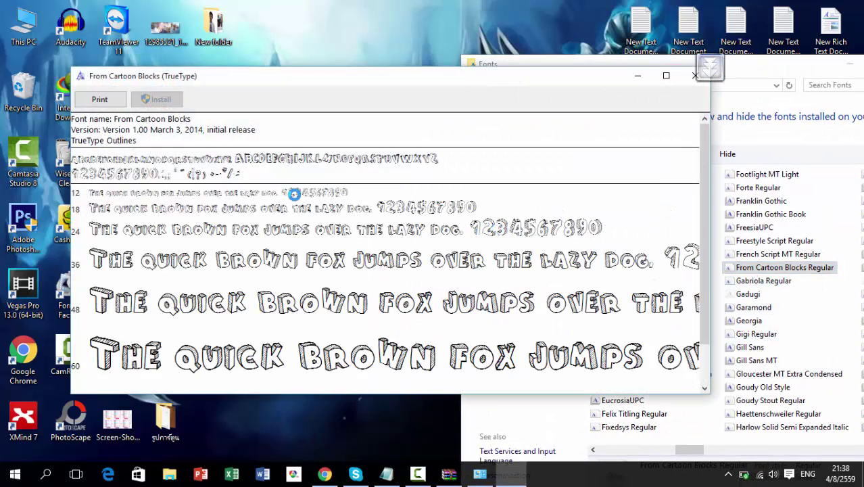
{"action": "left_click", "coordinate": [695, 75]}
{"action": "right_click", "coordinate": [298, 157]}
{"action": "left_click", "coordinate": [322, 189]}
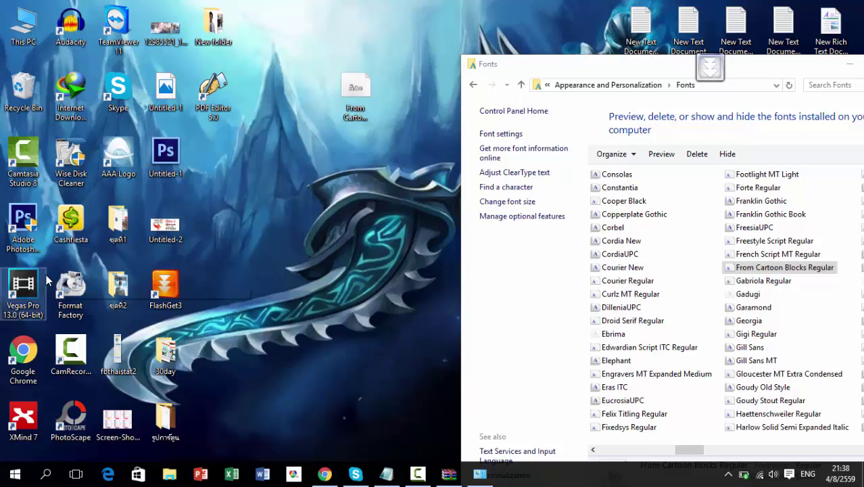
Launch Adobe Photoshop CS6 from the desktop and allow it to make changes to the PC.
{"action": "left_click", "coordinate": [25, 240]}
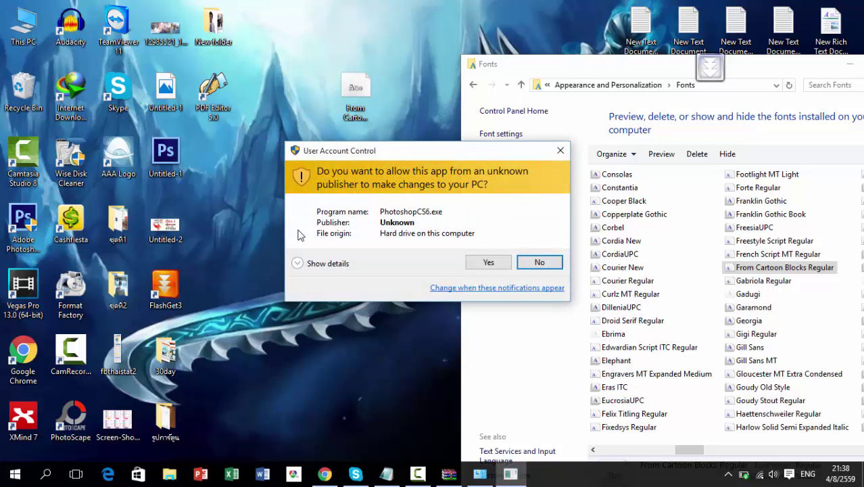
{"action": "left_click", "coordinate": [505, 265]}
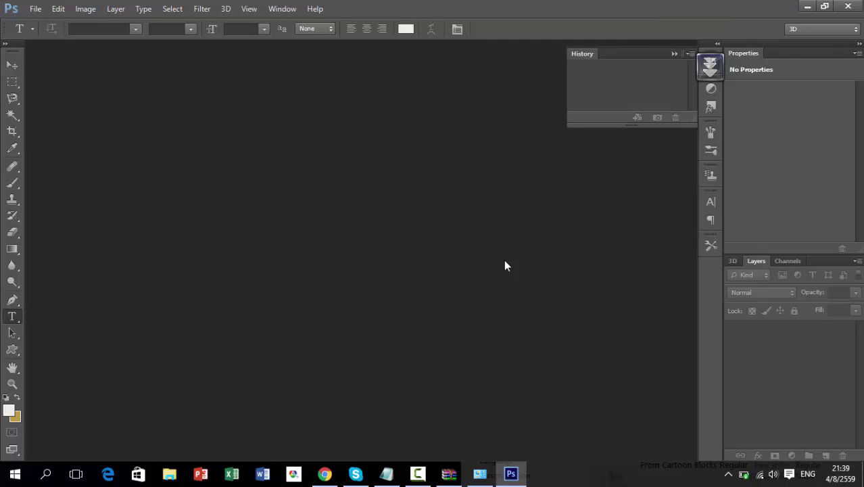
{"action": "left_click", "coordinate": [35, 9]}
{"action": "left_click", "coordinate": [35, 9]}
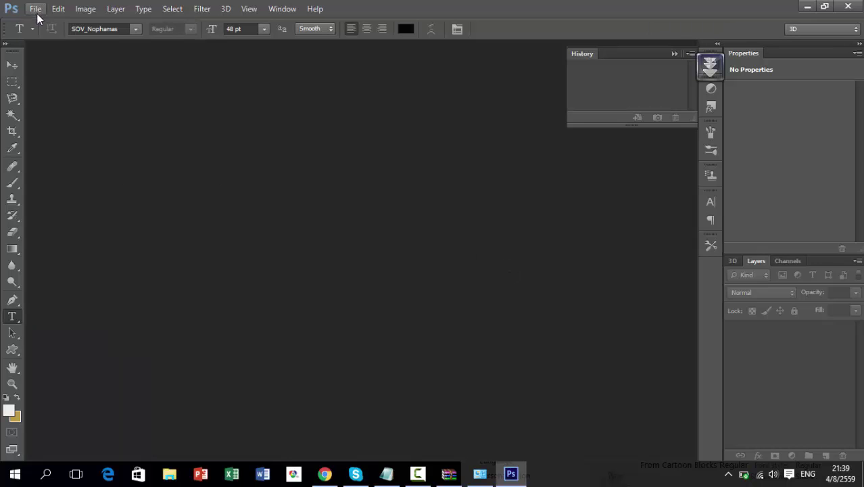
Create a new blank document 850 pixels wide and 855 pixels high with a white background.
{"action": "left_click", "coordinate": [36, 9]}
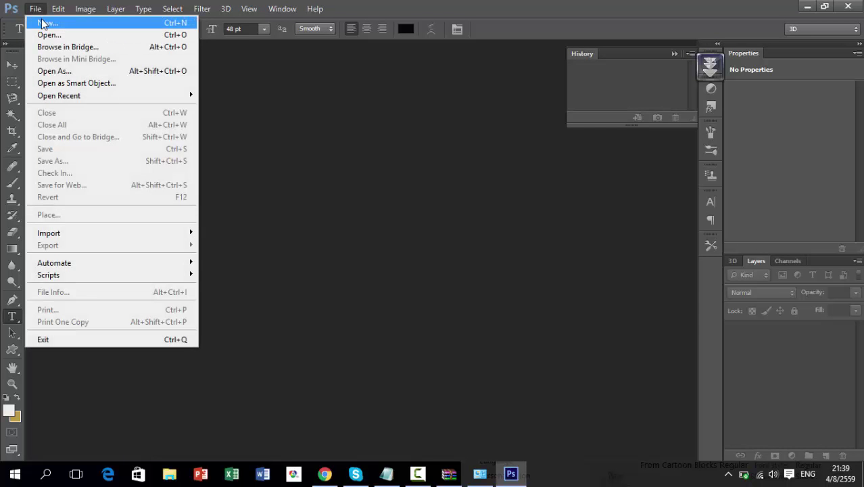
{"action": "left_click", "coordinate": [47, 22]}
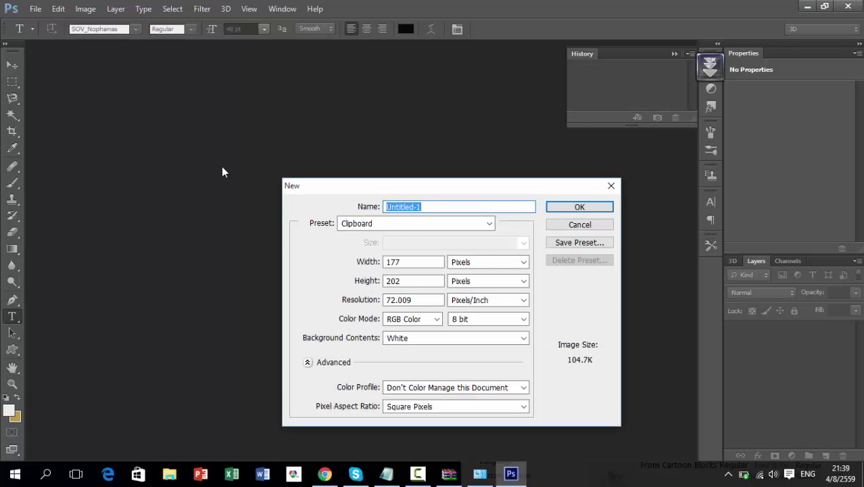
{"action": "left_click_drag", "start_coordinate": [419, 265], "coordinate": [370, 271]}
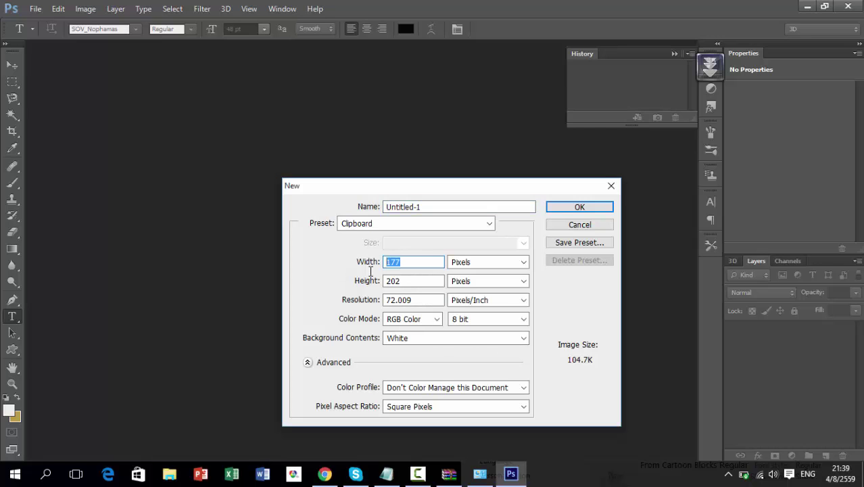
{"action": "type", "text": "88"}
{"action": "key", "text": "BackSpace"}
{"action": "type", "text": "500"}
{"action": "key", "text": "BackSpace"}
{"action": "left_click_drag", "start_coordinate": [412, 279], "coordinate": [352, 276]}
{"action": "key", "text": "BackSpace"}
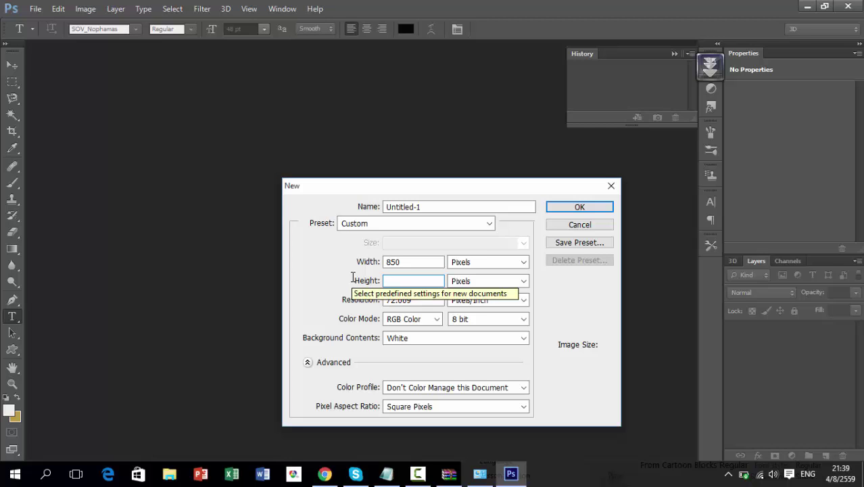
{"action": "type", "text": "855"}
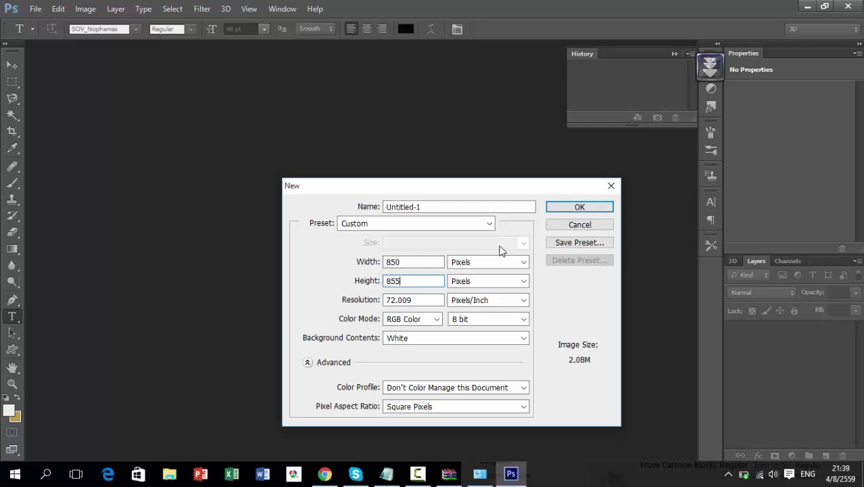
{"action": "left_click", "coordinate": [561, 207]}
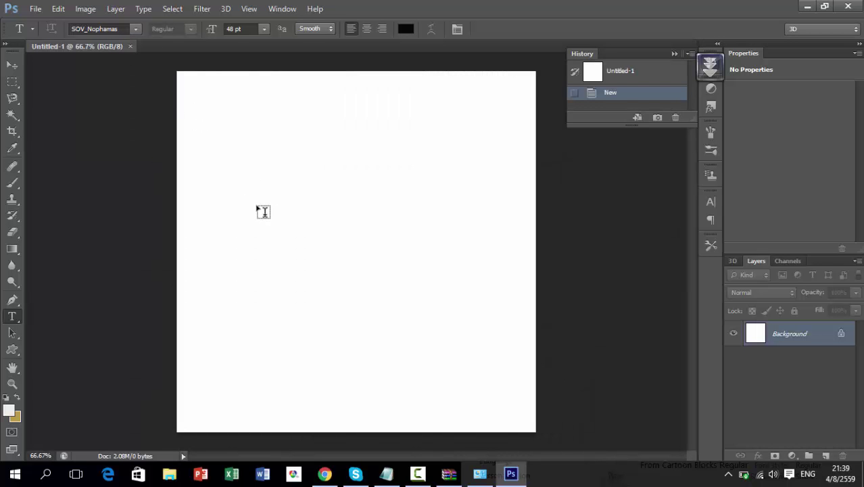
Browse the Type tool's font families and set the font to Footlight MT Light.
{"action": "left_click", "coordinate": [135, 29]}
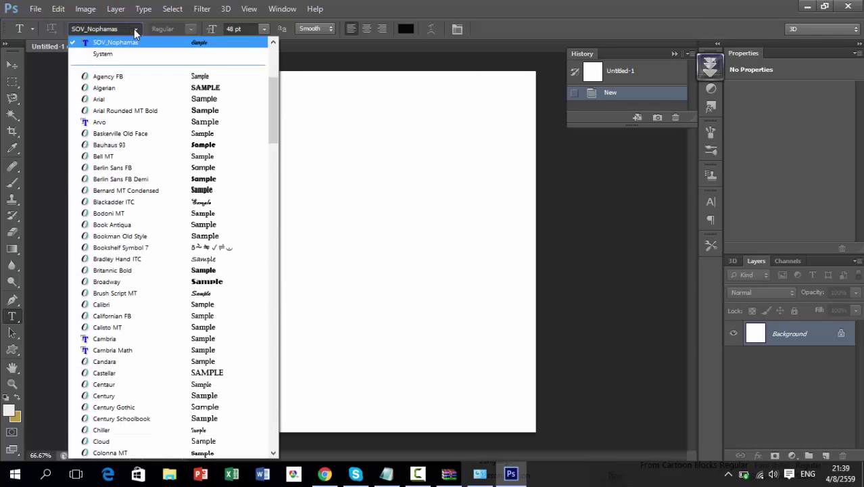
{"action": "left_click_drag", "start_coordinate": [272, 113], "coordinate": [268, 191]}
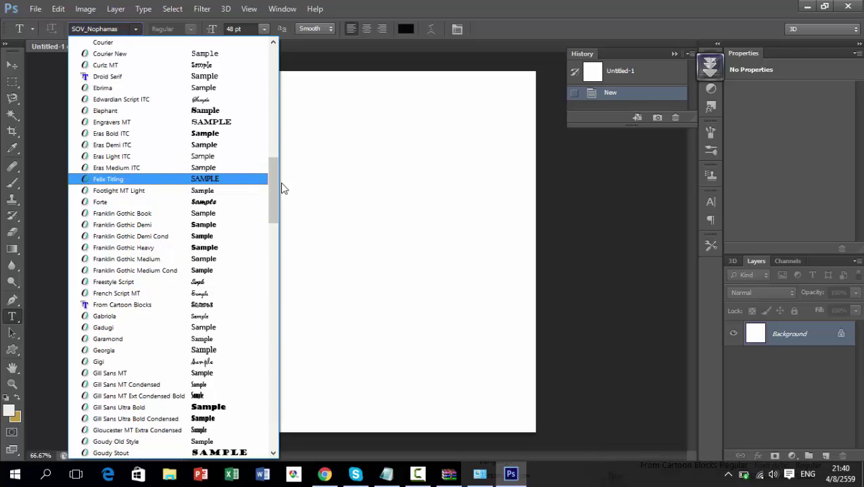
{"action": "scroll", "coordinate": [271, 178], "scroll_direction": "up", "scroll_amount": 7}
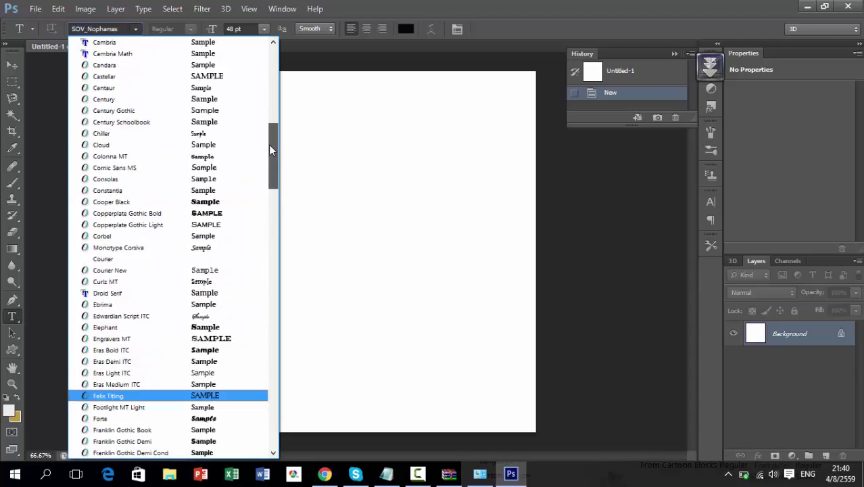
{"action": "scroll", "coordinate": [271, 156], "scroll_direction": "down", "scroll_amount": 5}
{"action": "left_click_drag", "start_coordinate": [275, 176], "coordinate": [279, 416]}
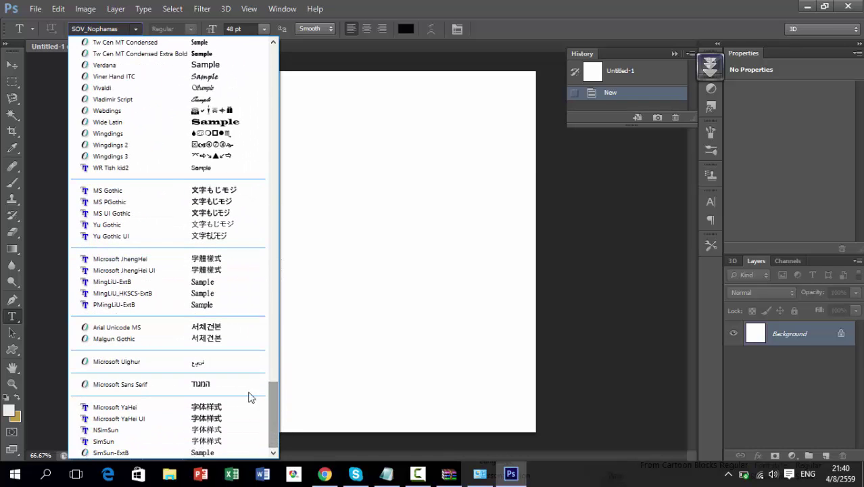
{"action": "left_click", "coordinate": [122, 26]}
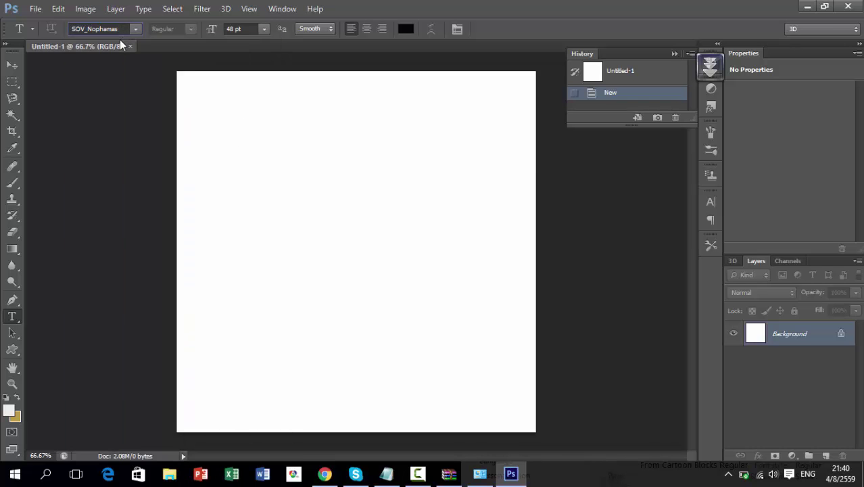
{"action": "left_click", "coordinate": [120, 28]}
{"action": "type", "text": "Footlight MT Light"}
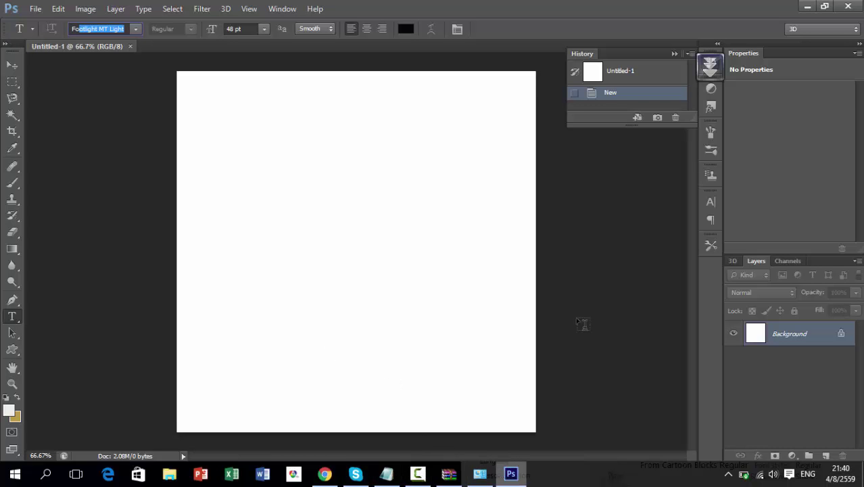
Check the full name of the font file on the desktop and in the Chrome downloads, and return to Photoshop.
{"action": "left_click", "coordinate": [807, 7]}
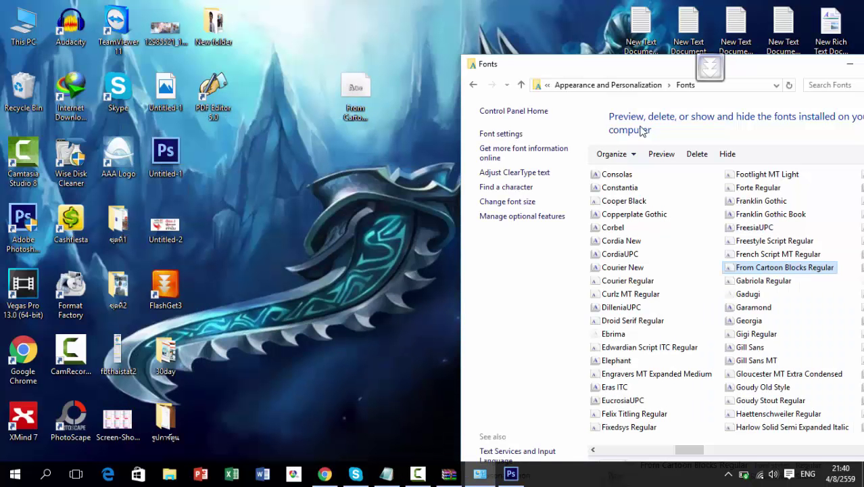
{"action": "left_click", "coordinate": [369, 116]}
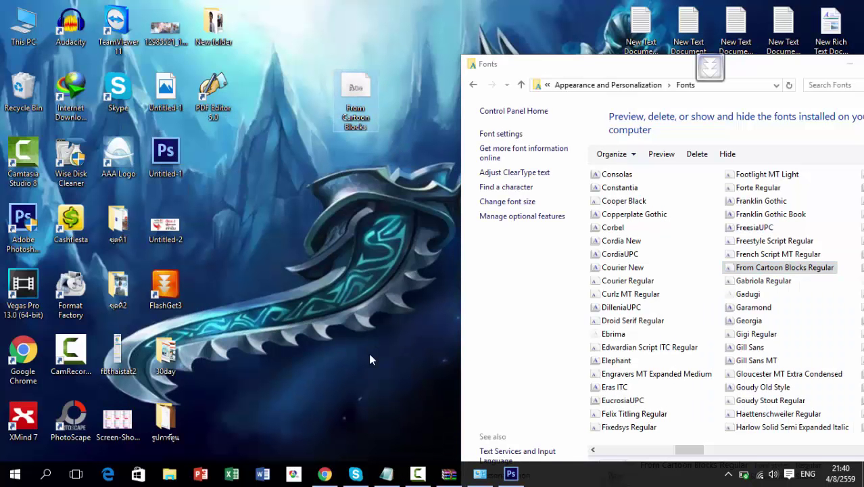
{"action": "left_click", "coordinate": [324, 475]}
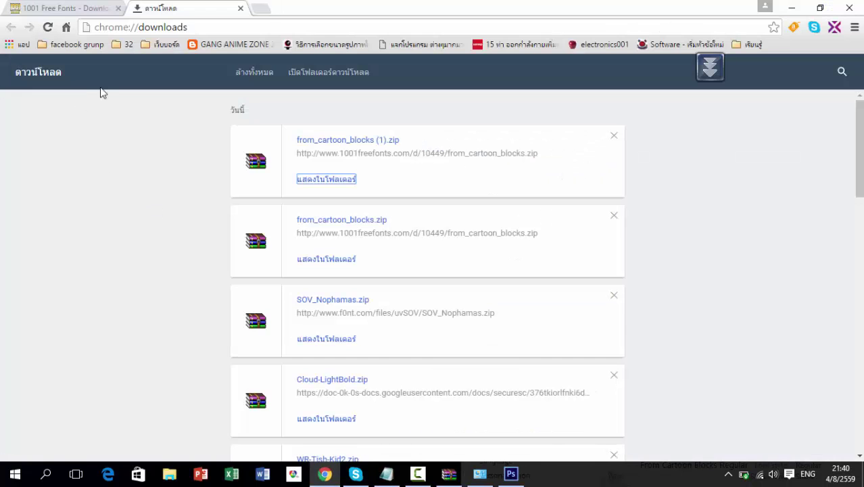
{"action": "left_click", "coordinate": [512, 475]}
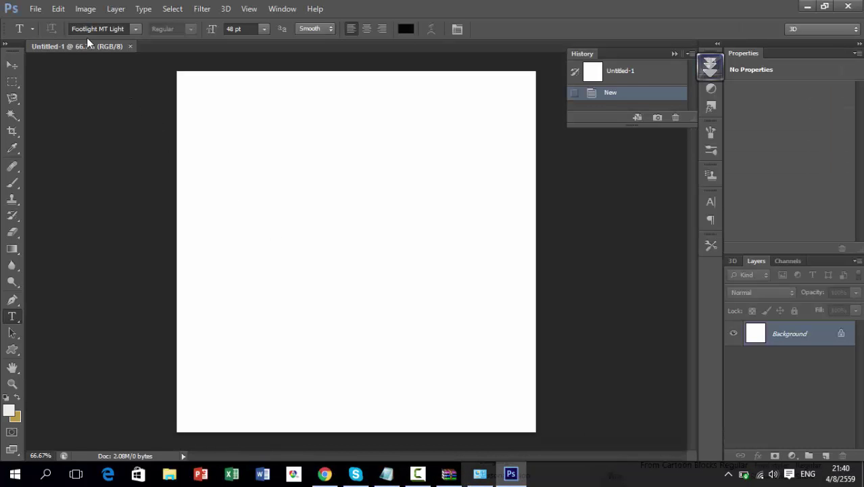
Set the Type tool's font family to From Cartoon Blocks and check that choice in the font list.
{"action": "left_click", "coordinate": [87, 28]}
{"action": "type", "text": "F"}
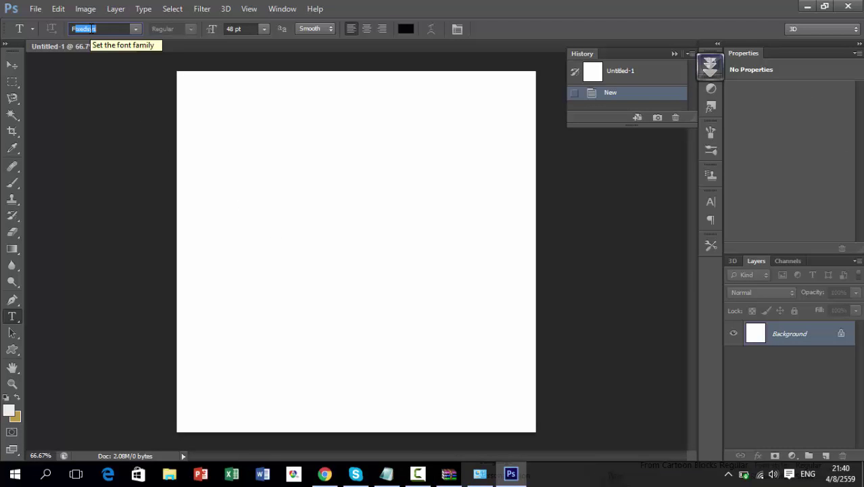
{"action": "type", "text": "rom Cartoon Bl..."}
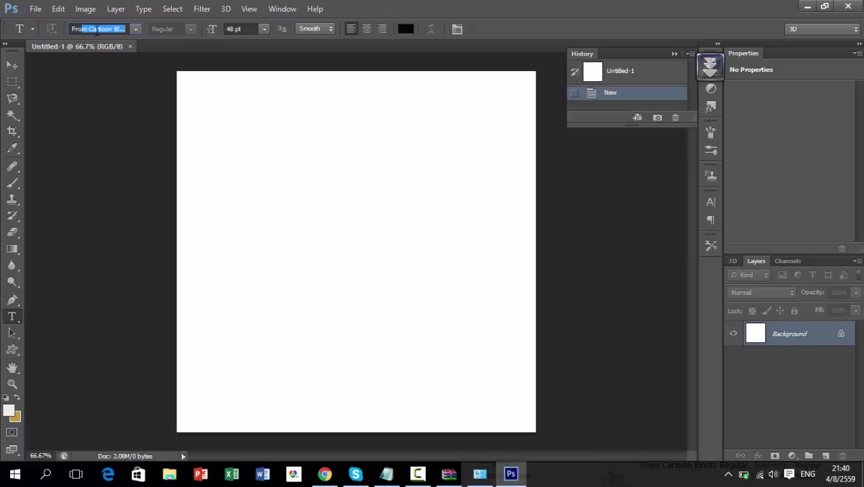
{"action": "key", "text": "Return"}
{"action": "left_click", "coordinate": [135, 31]}
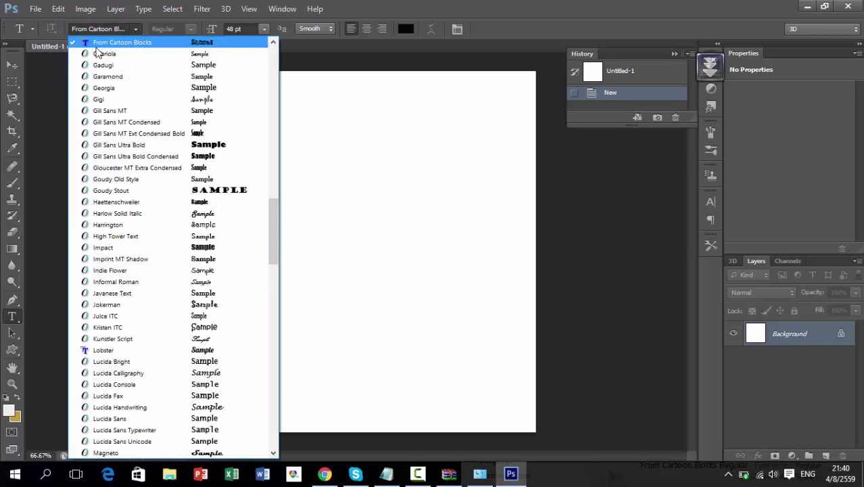
{"action": "left_click", "coordinate": [403, 156]}
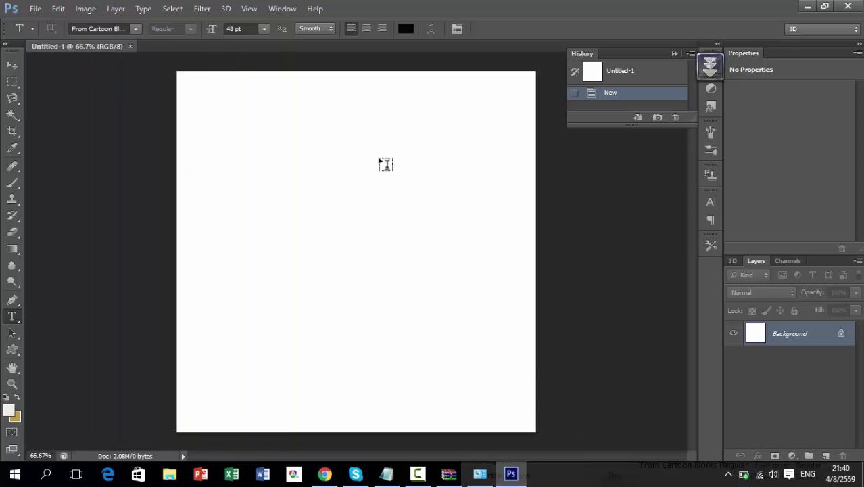
Draw a large paragraph text box across the middle of the canvas.
{"action": "left_click_drag", "start_coordinate": [216, 139], "coordinate": [518, 371]}
{"action": "key", "text": "Escape"}
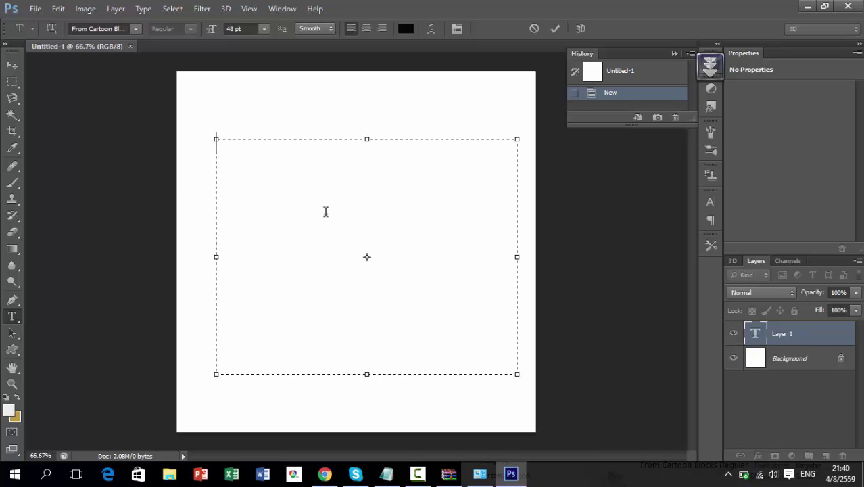
Switch the keyboard to Thai, try entering สว in the text box, and delete the characters.
{"action": "key", "text": "alt+shift"}
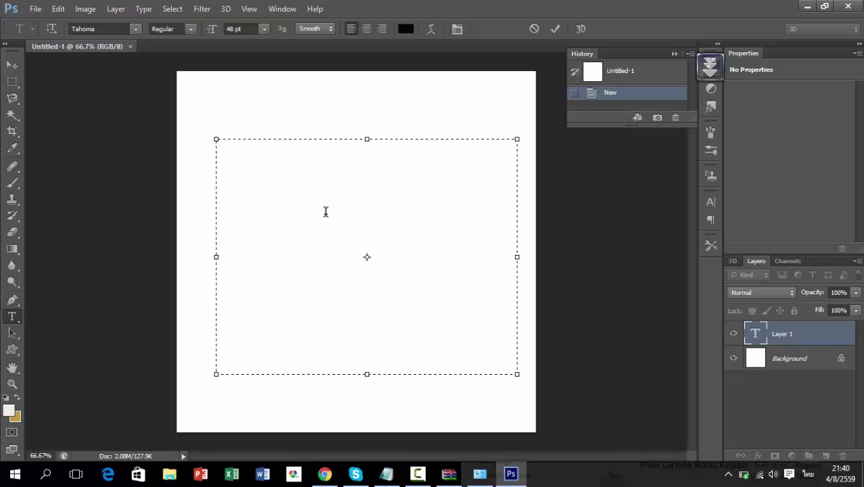
{"action": "type", "text": "สว"}
{"action": "double_click", "coordinate": [206, 145]}
{"action": "left_click", "coordinate": [207, 144]}
{"action": "key", "text": "Delete"}
{"action": "key", "text": "Delete"}
Switch the keyboard back to English and set the text box's font to From Cartoon Blocks.
{"action": "left_click", "coordinate": [121, 34]}
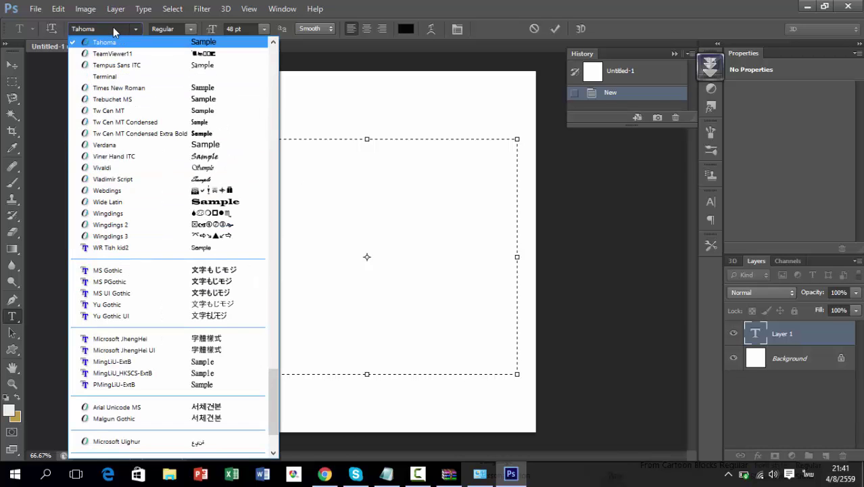
{"action": "left_click", "coordinate": [113, 28]}
{"action": "left_click", "coordinate": [114, 28]}
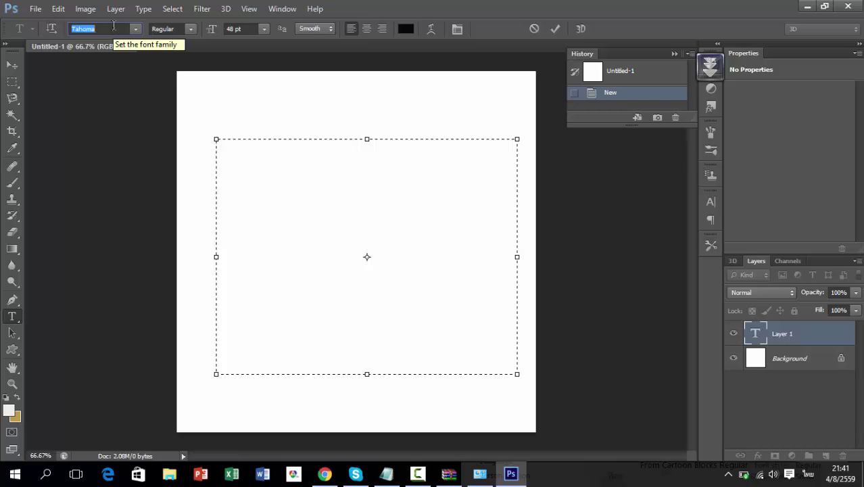
{"action": "key", "text": "grave"}
{"action": "type", "text": "From Cartoon Bl..."}
{"action": "key", "text": "Return"}
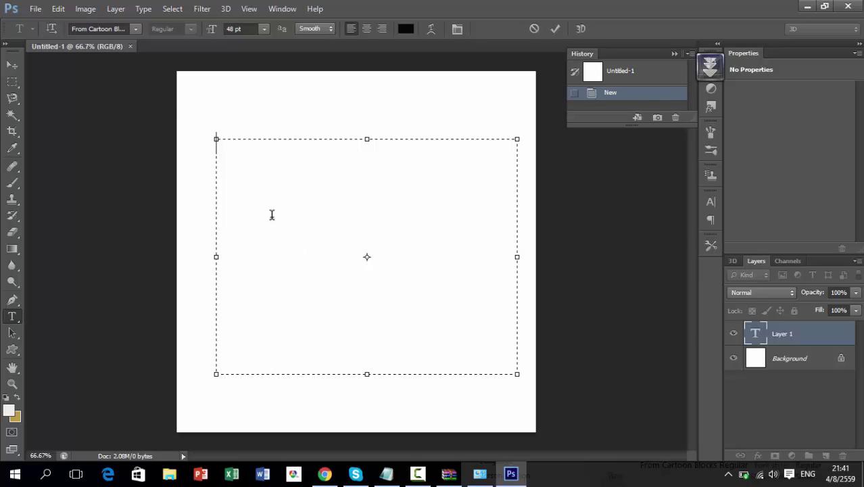
Test the font by entering DF in the text box, and delete the letters.
{"action": "type", "text": "DF"}
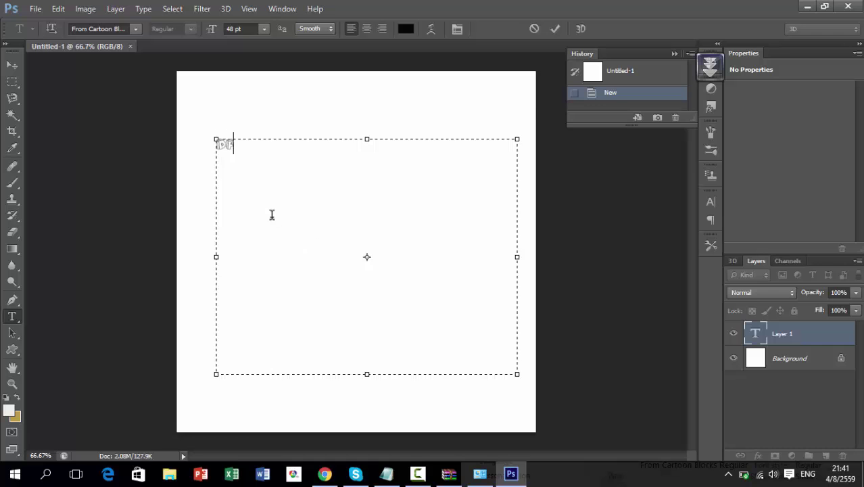
{"action": "key", "text": "BackSpace"}
{"action": "key", "text": "BackSpace"}
Center the paragraph text and set its font size to 800 pt.
{"action": "left_click", "coordinate": [262, 29]}
{"action": "left_click", "coordinate": [257, 242]}
{"action": "left_click", "coordinate": [367, 28]}
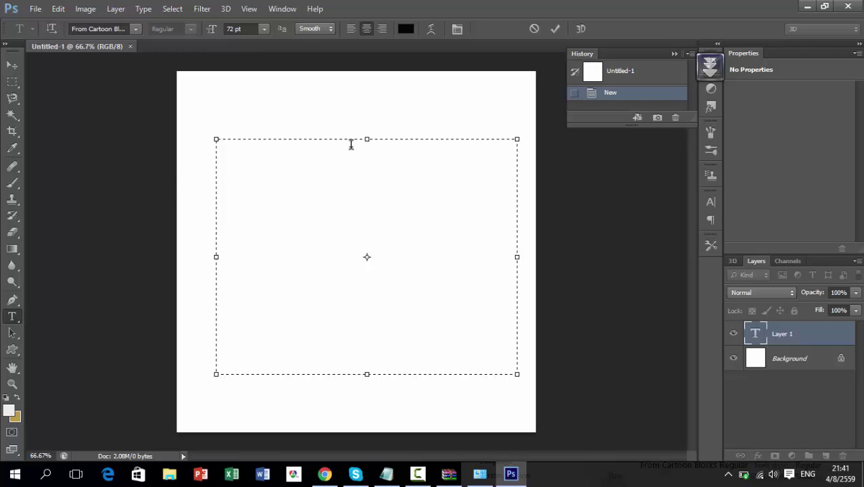
{"action": "left_click", "coordinate": [234, 28]}
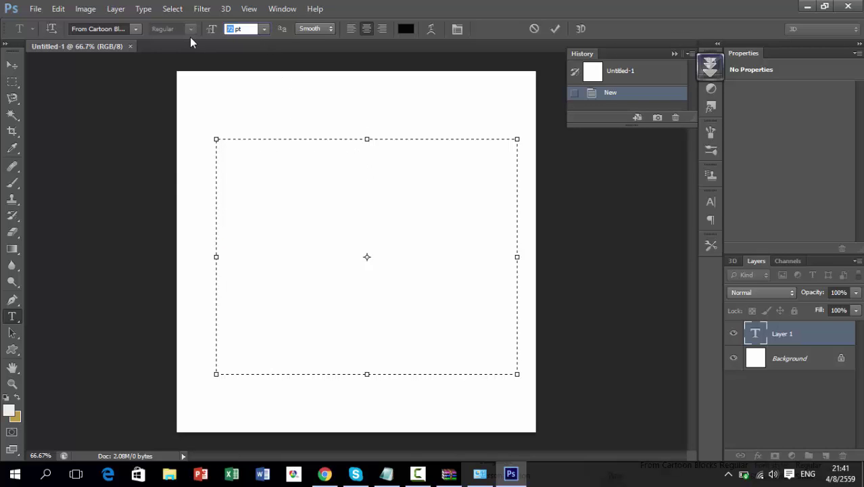
{"action": "type", "text": "800"}
{"action": "key", "text": "Return"}
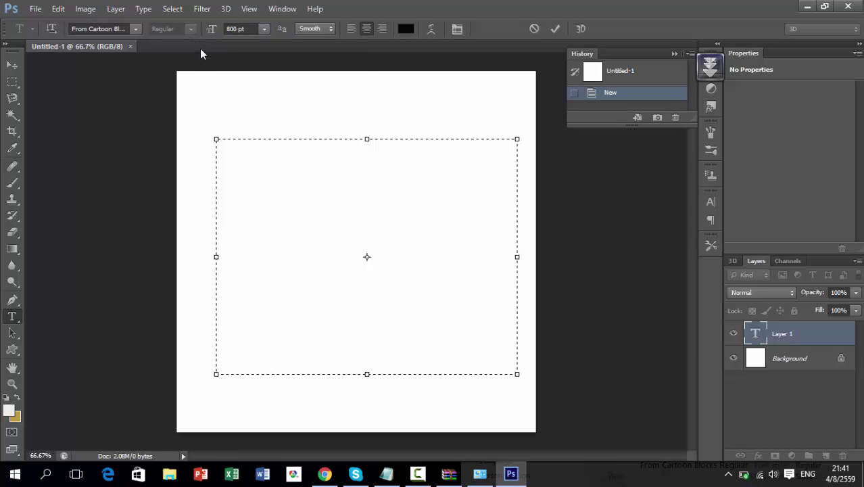
Set the font size to 200 pt and enter hi in the text box.
{"action": "left_click", "coordinate": [235, 27]}
{"action": "type", "text": "200"}
{"action": "key", "text": "Return"}
{"action": "type", "text": "H"}
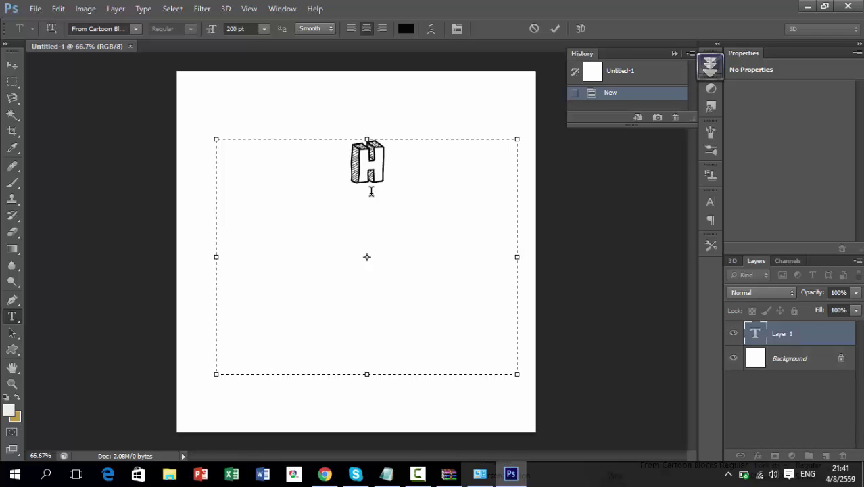
{"action": "type", "text": "I"}
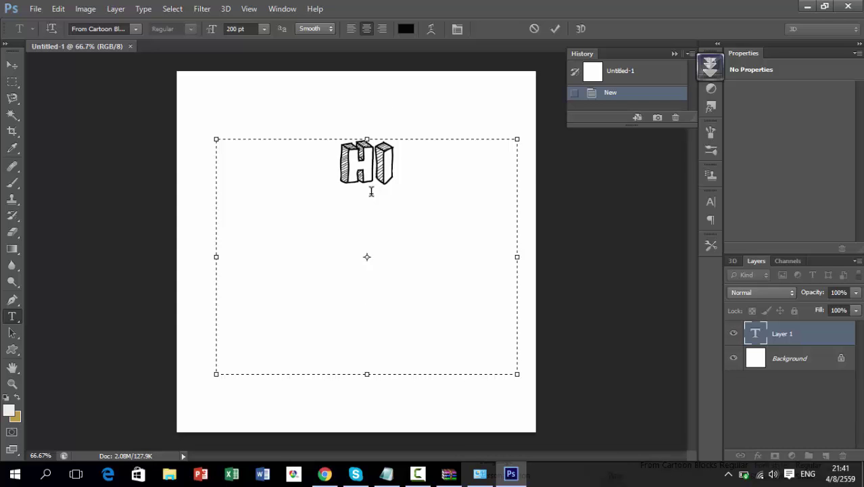
Add Thank on a new line below hi and commit the text.
{"action": "key", "text": "Return"}
{"action": "type", "text": "TH"}
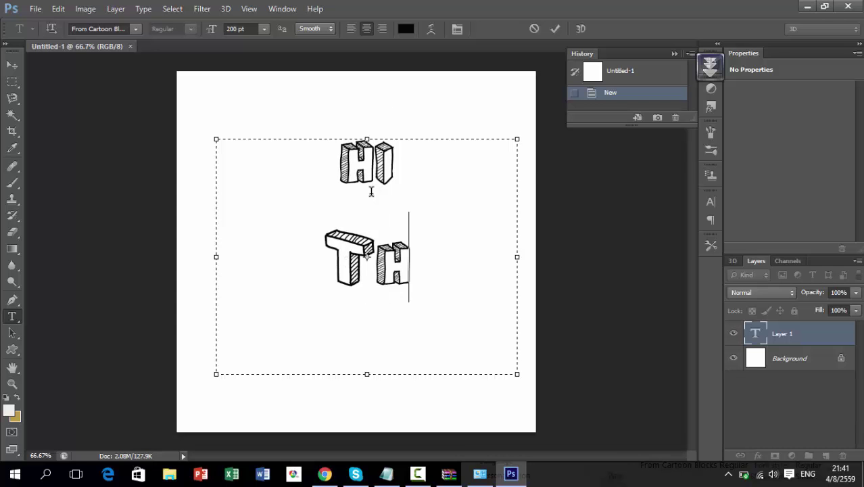
{"action": "type", "text": "ANIL"}
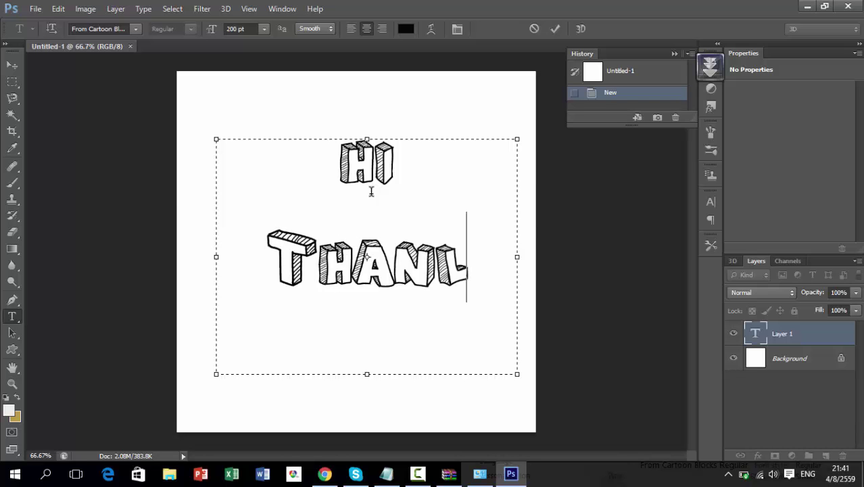
{"action": "key", "text": "BackSpace"}
{"action": "type", "text": "K"}
{"action": "left_click", "coordinate": [330, 342]}
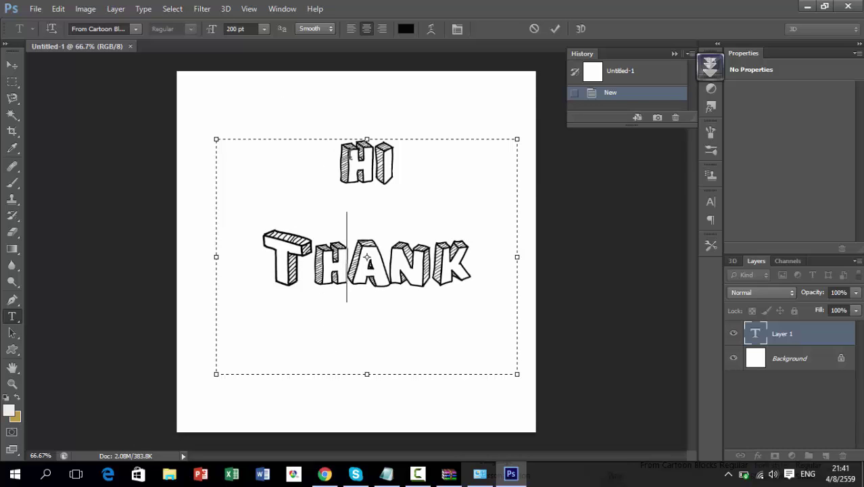
{"action": "left_click", "coordinate": [555, 28]}
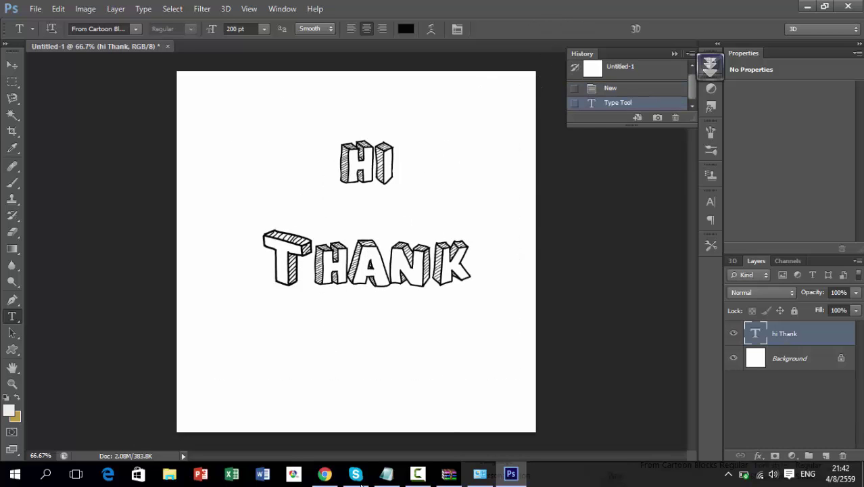
Switch to Chrome, show the 1001 Free Fonts page with From Cartoon Blocks, and restore the browser window to a smaller size.
{"action": "mouse_move", "coordinate": [336, 472]}
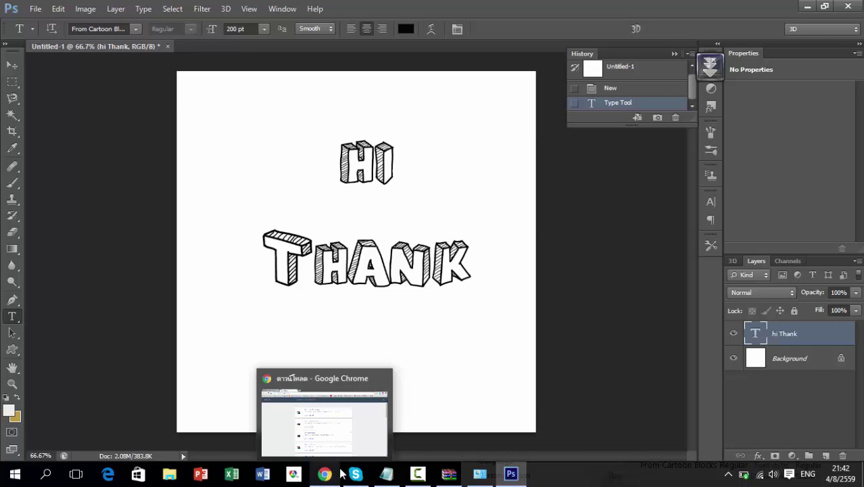
{"action": "left_click", "coordinate": [325, 475]}
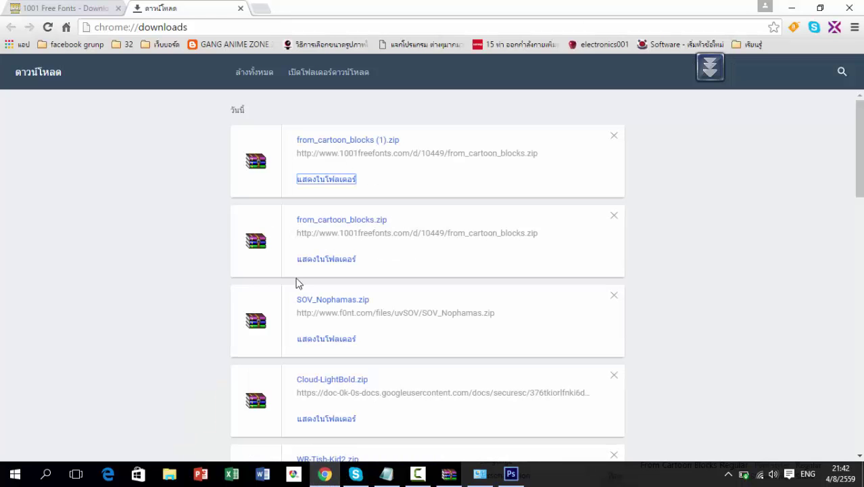
{"action": "left_click", "coordinate": [65, 7]}
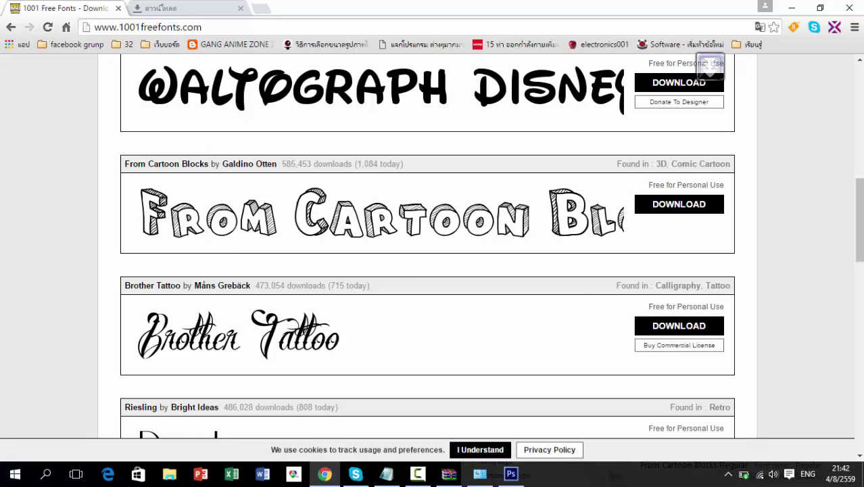
{"action": "left_click", "coordinate": [820, 7]}
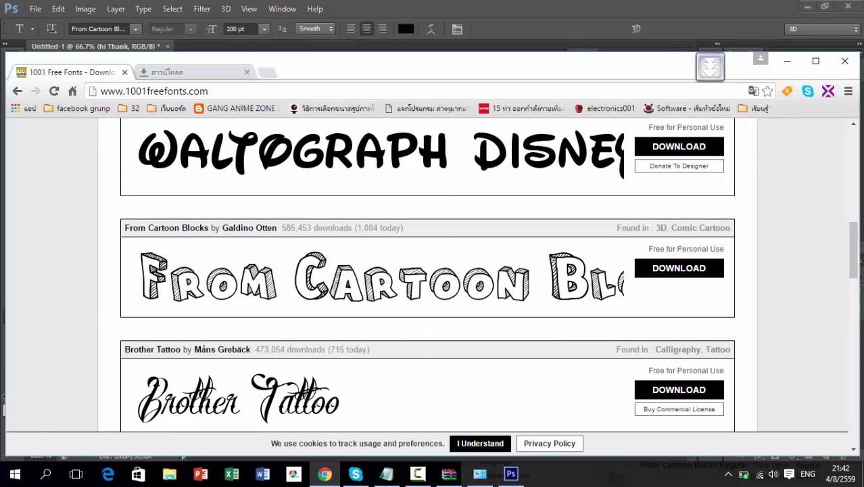
Switch to Photoshop, shrink its window, and move it aside to compare the lettering with the website's From Cartoon Blocks preview before moving it back.
{"action": "left_click", "coordinate": [508, 475]}
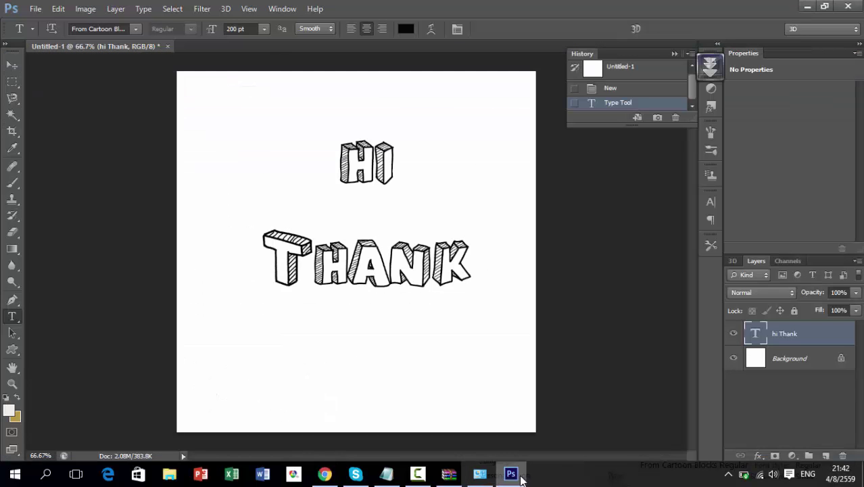
{"action": "left_click", "coordinate": [825, 6]}
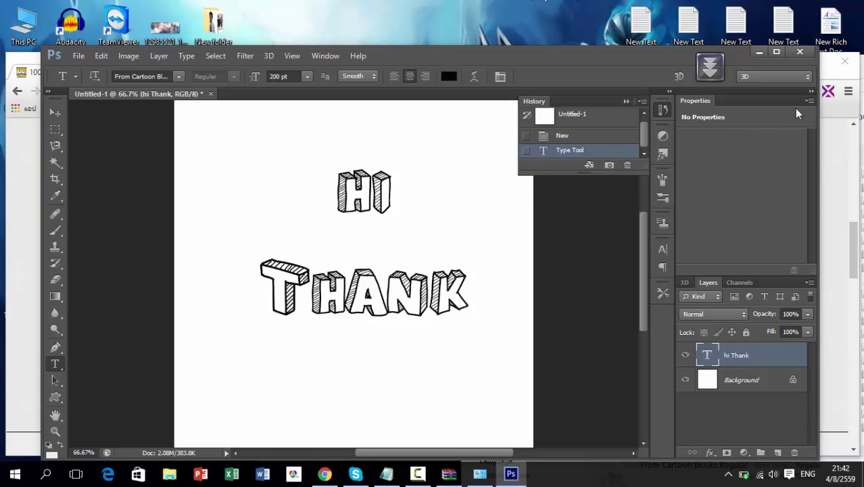
{"action": "left_click_drag", "start_coordinate": [516, 59], "coordinate": [839, 81]}
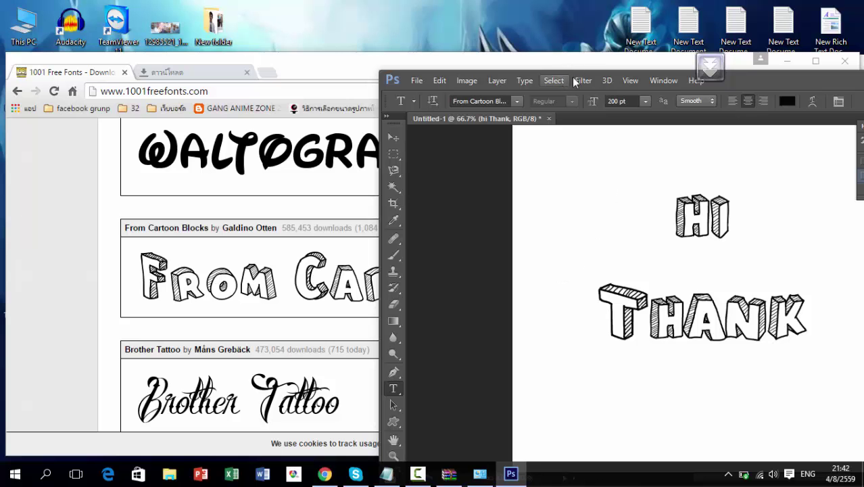
{"action": "left_click_drag", "start_coordinate": [760, 80], "coordinate": [423, 37]}
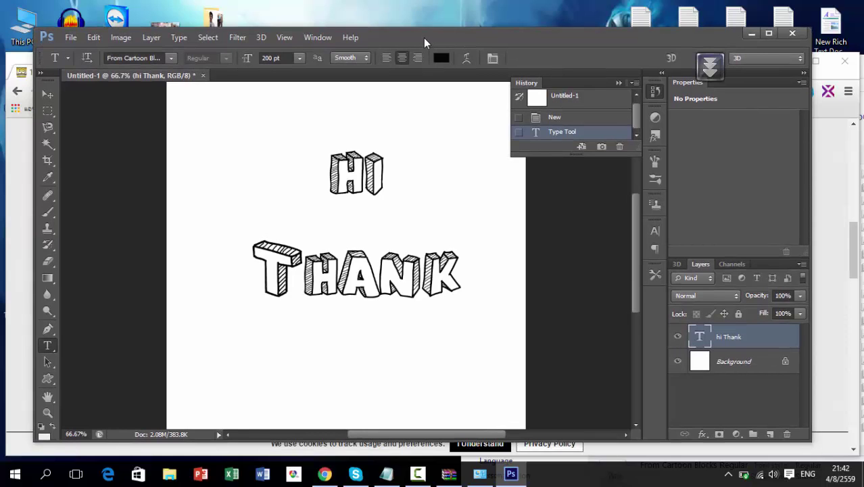